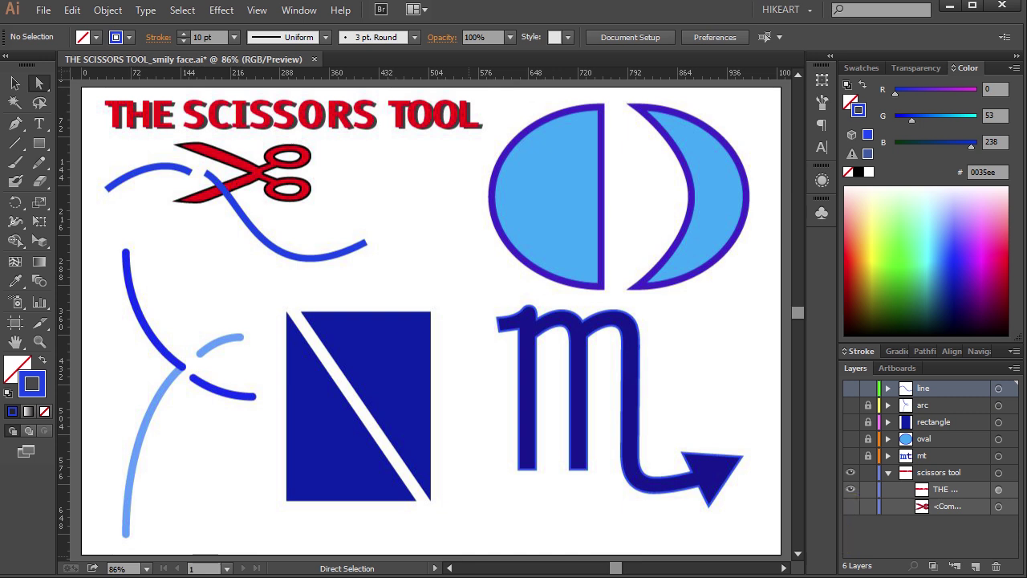
Step: Hide every example layer except 'line' and show the red scissors artwork sublayer
left_click(15, 123)
left_click(849, 388)
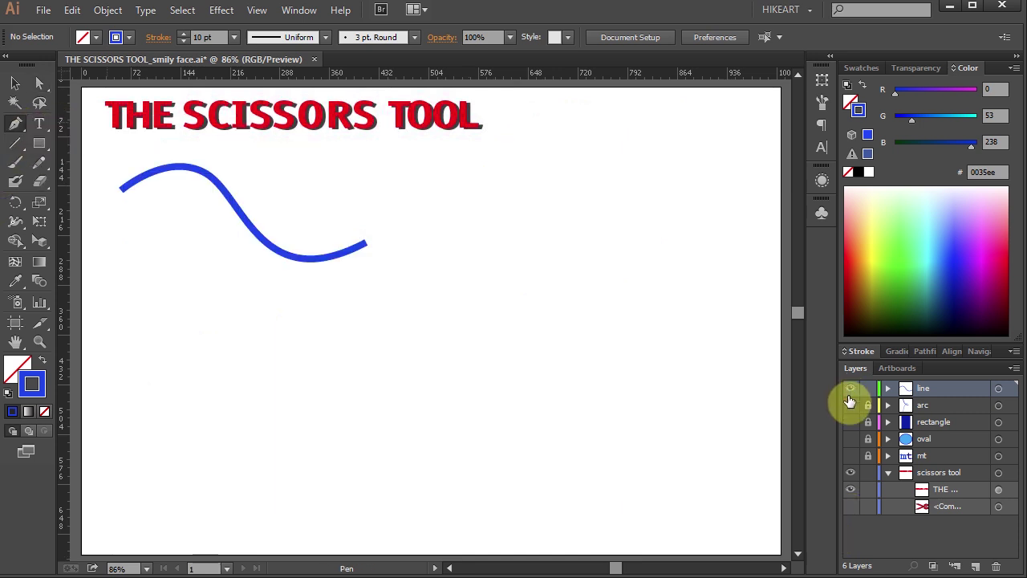
left_click(849, 506)
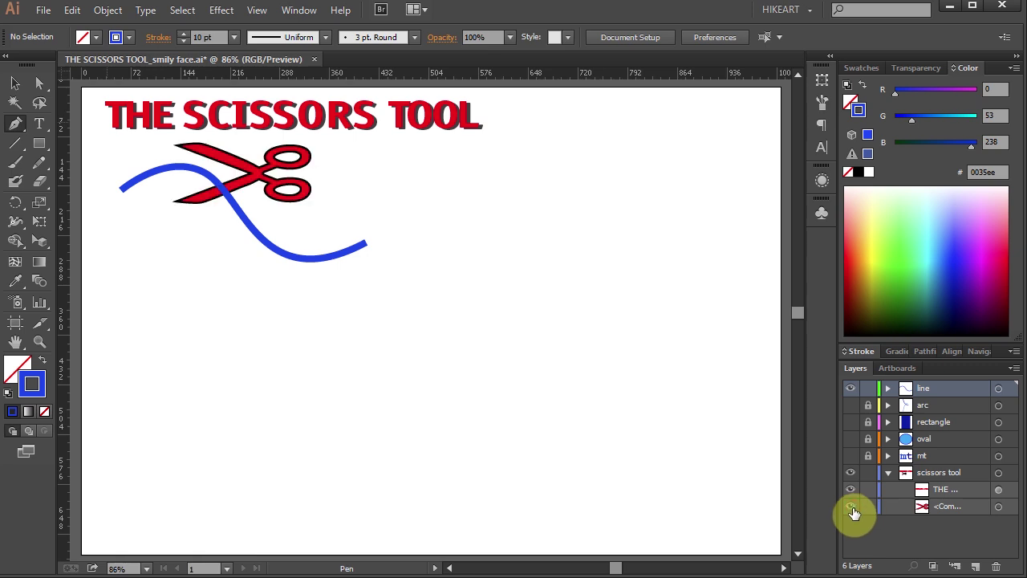
left_click(38, 185)
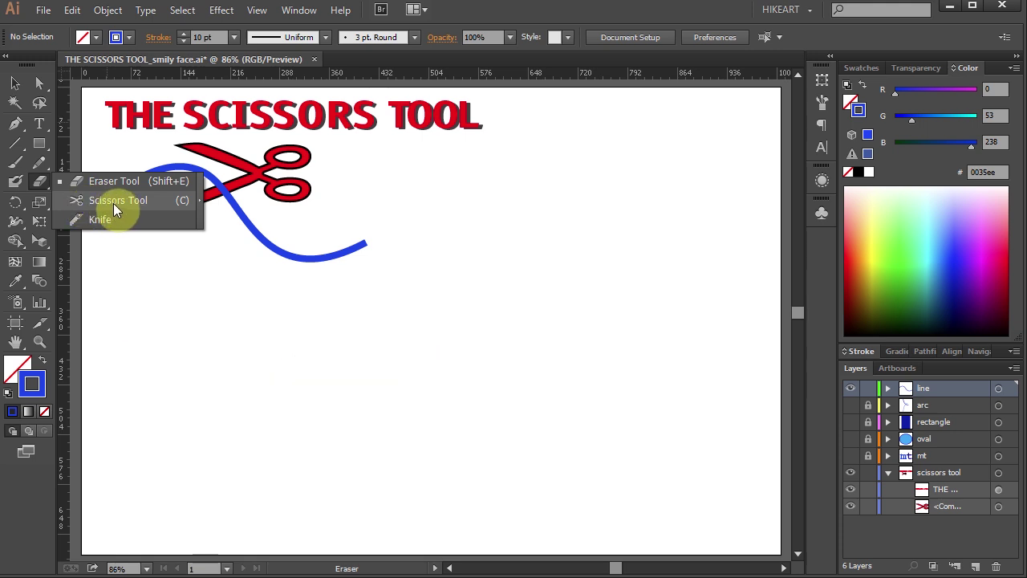
Step: Choose the Scissors tool and zoom in on the wavy blue line and scissors artwork
key("c")
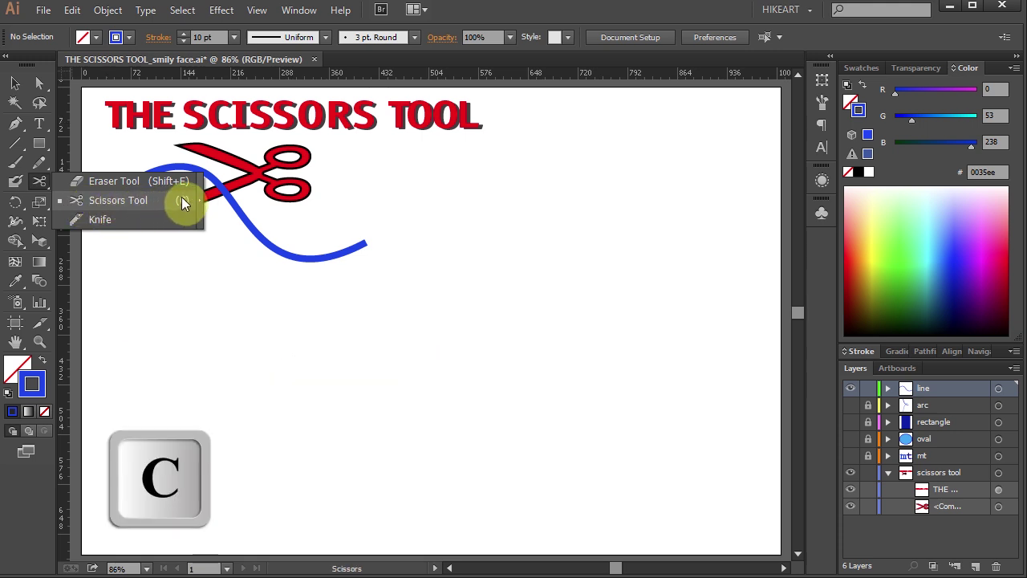
left_click(170, 201)
key("z")
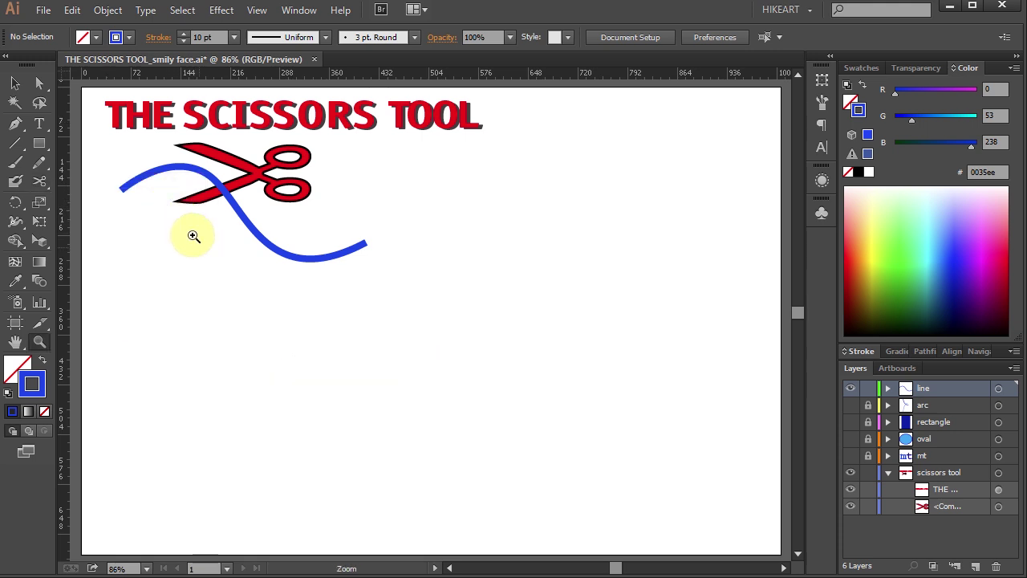
left_click_drag(88, 134, 392, 292)
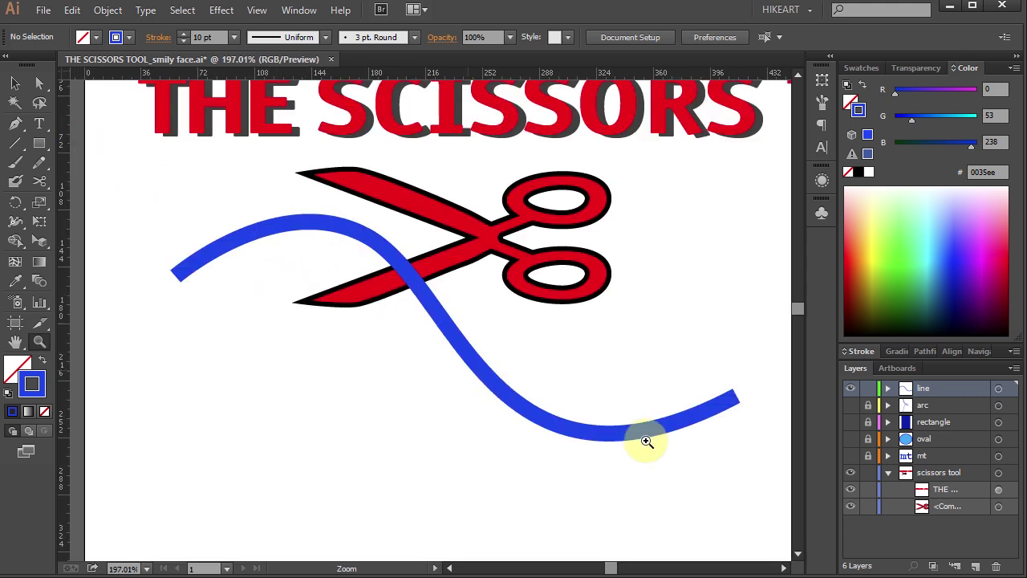
Step: Select the blue wave path, hide the scissors sublayer, and switch to Scissors
left_click(1000, 390)
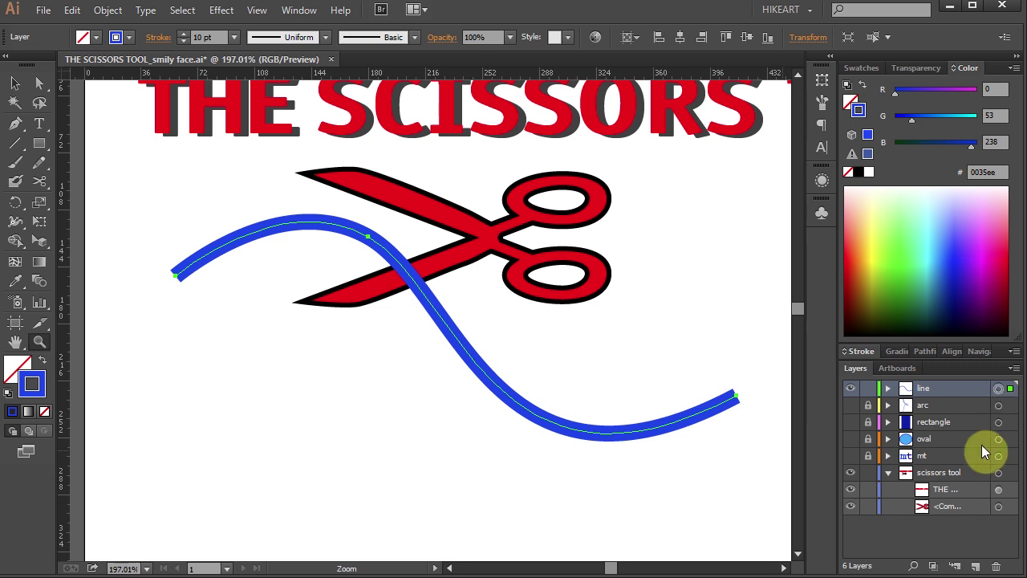
key("c")
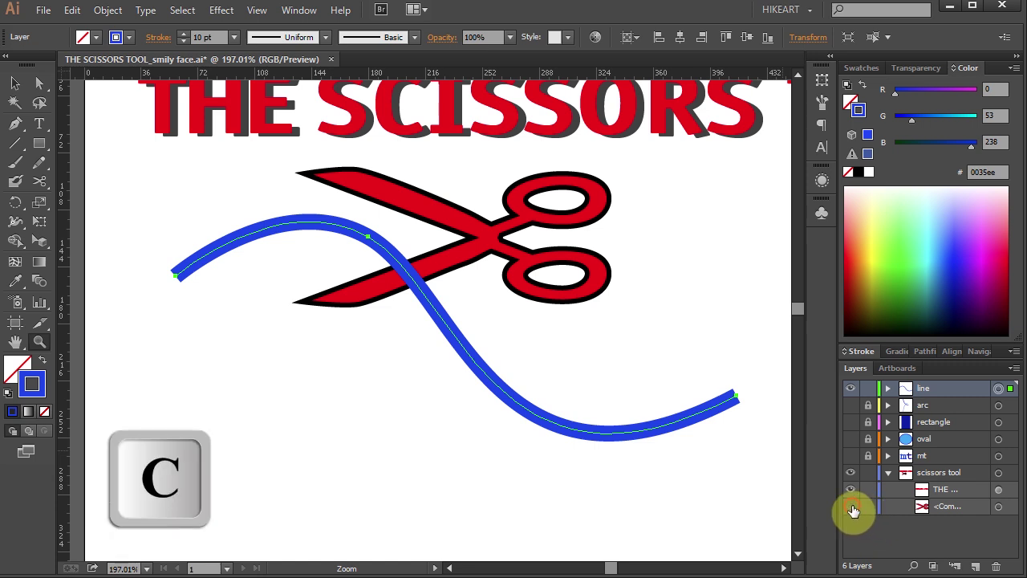
left_click(850, 506)
key("c")
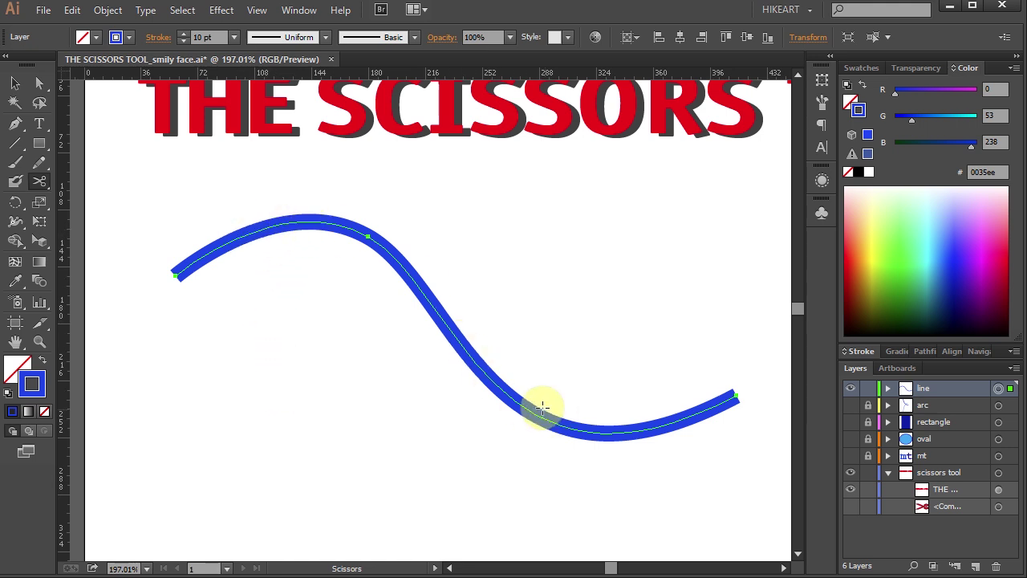
Step: Cut the wave at its upper bend and shift the left piece about 20 px left
left_click(367, 235)
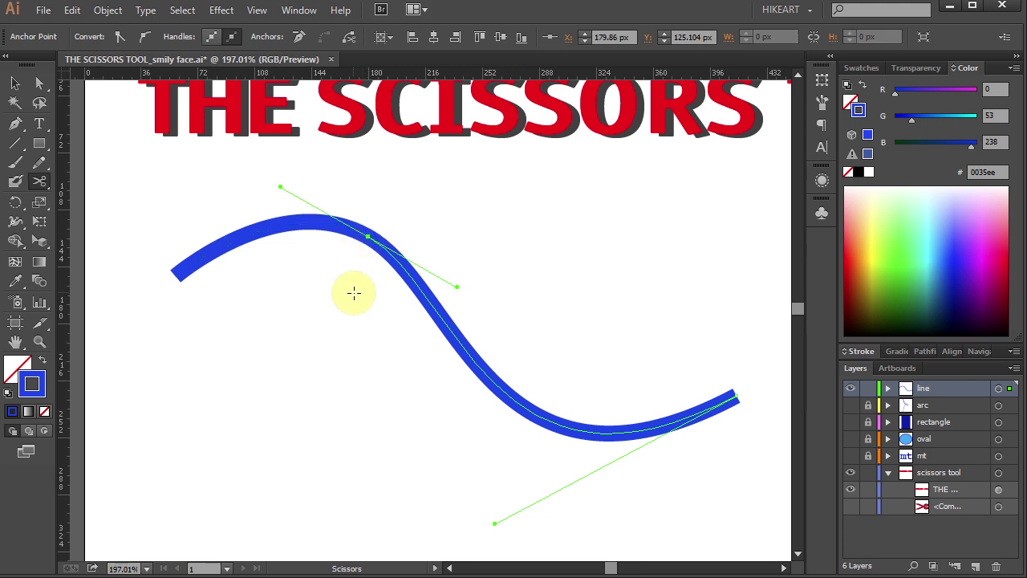
left_click(887, 388)
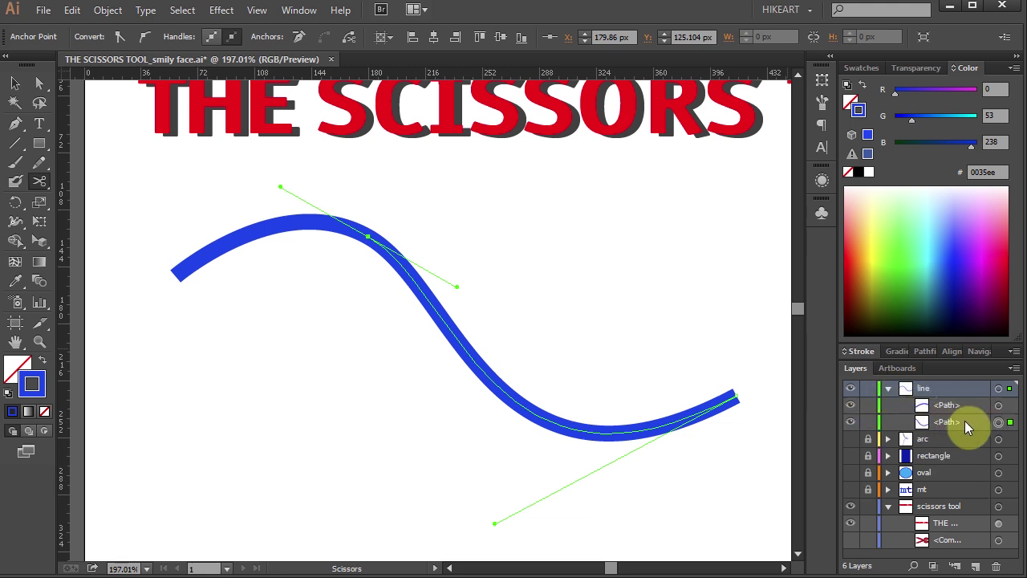
left_click(999, 405)
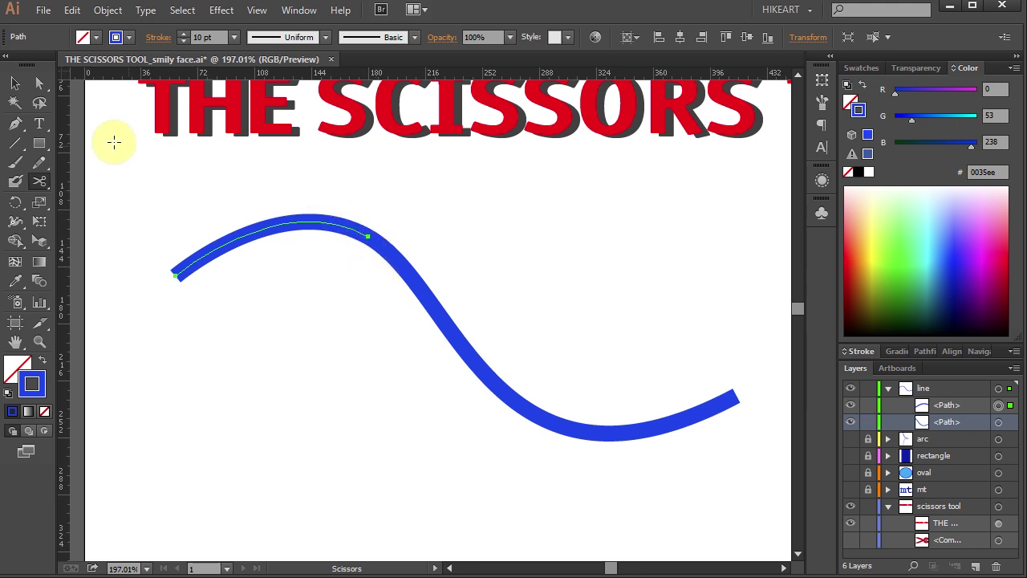
left_click(15, 84)
left_click(325, 229)
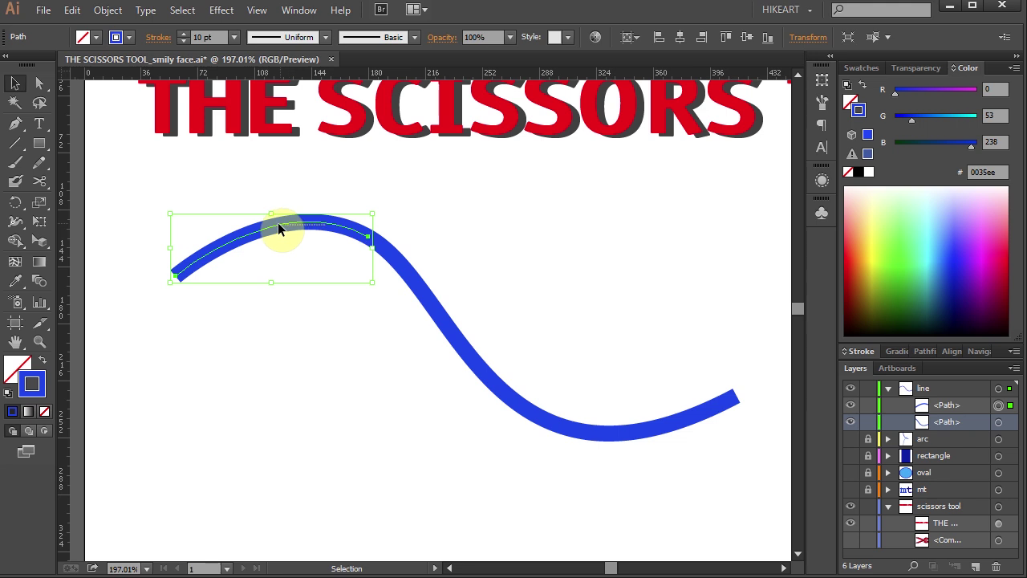
left_click(289, 228)
left_click_drag(290, 228, 251, 231)
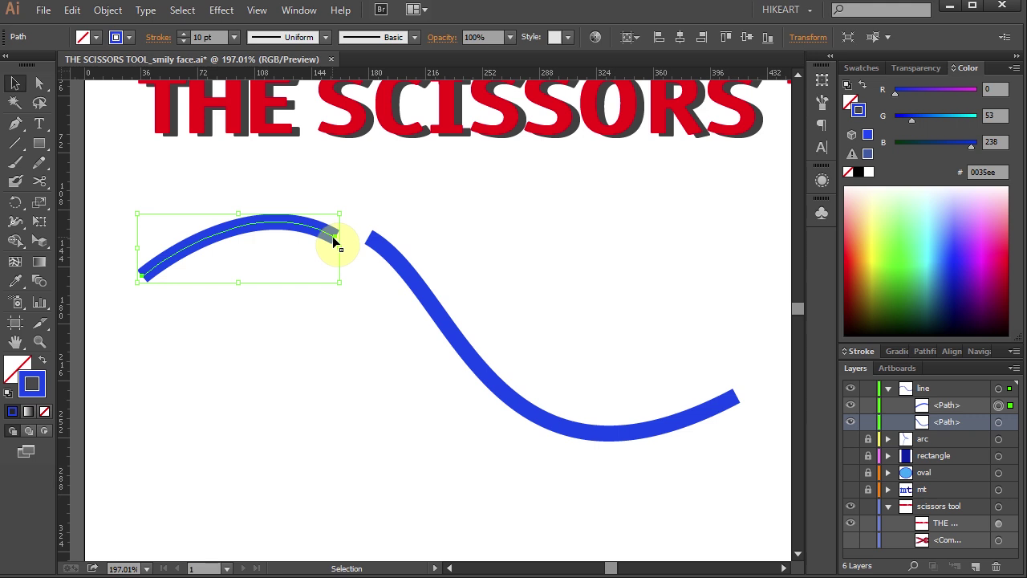
left_click(369, 241, "shift")
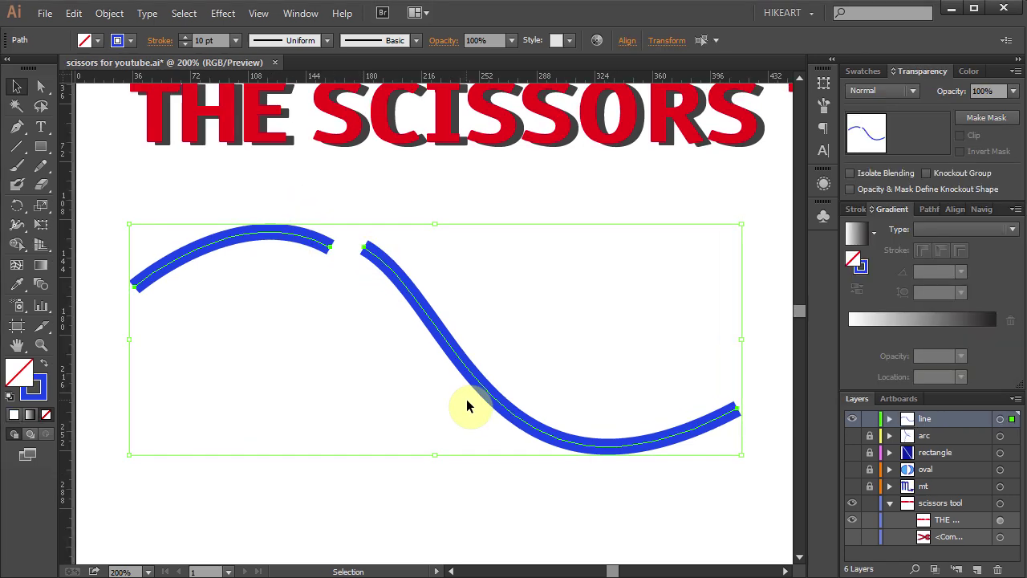
left_click(468, 407)
Step: Cut the right wave piece near its lower bend and pull the cut end slightly right
key("c")
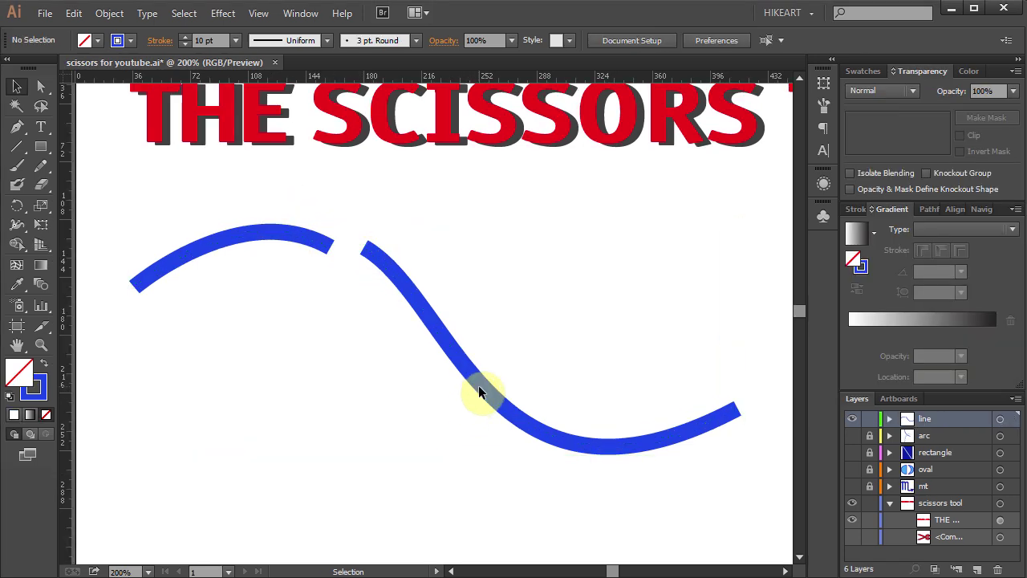
left_click(500, 405)
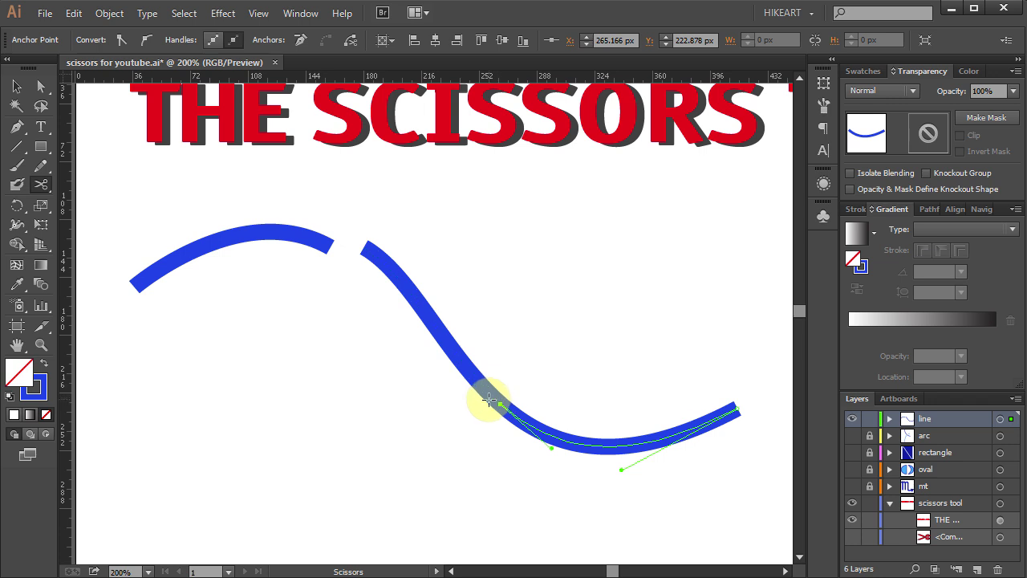
key("v")
mouse_move(512, 436)
left_mouse_down()
mouse_move(543, 428)
mouse_move(523, 423)
left_mouse_up()
left_click(504, 408, "shift")
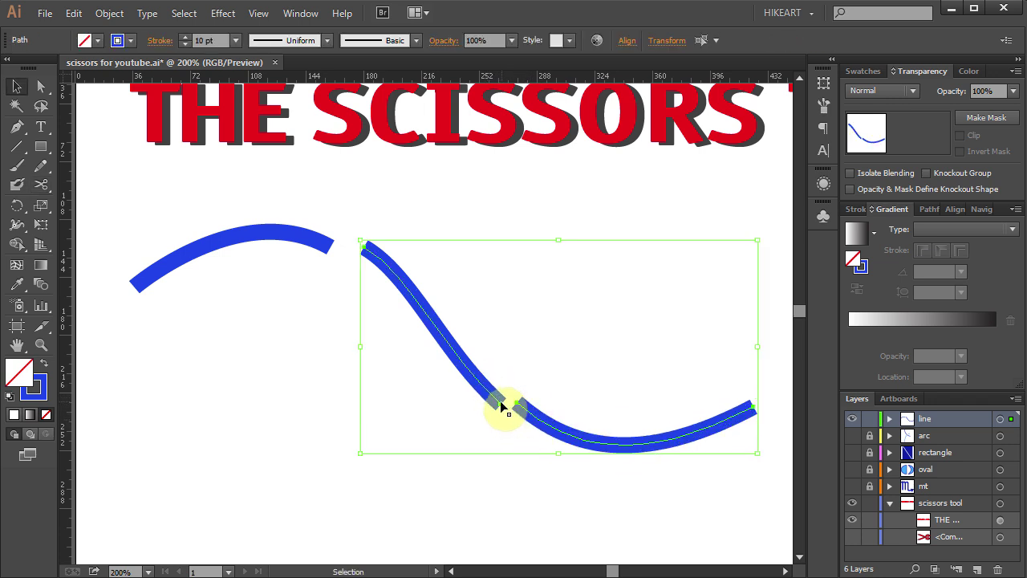
left_click(481, 555)
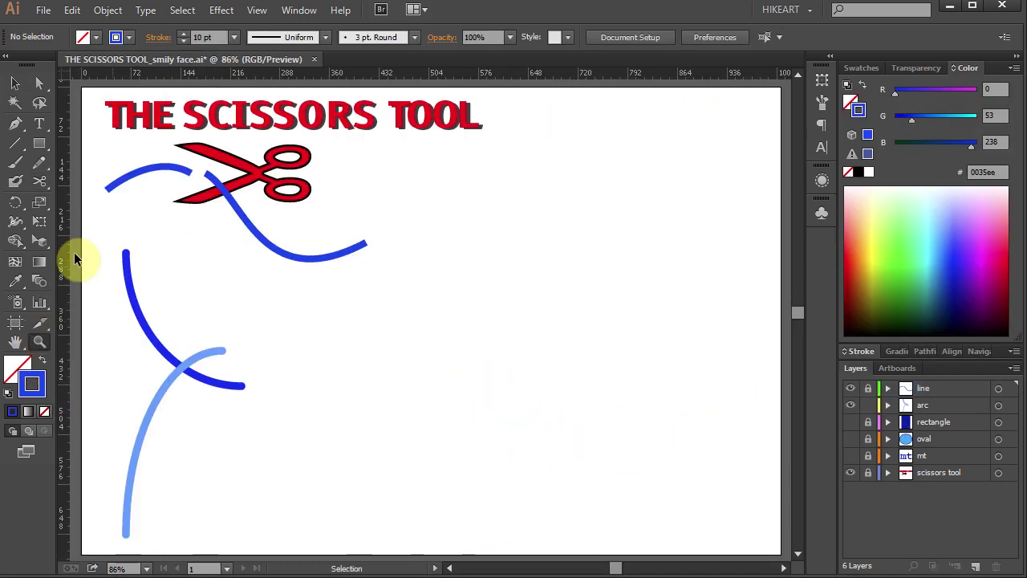
left_click_drag(81, 242, 352, 556)
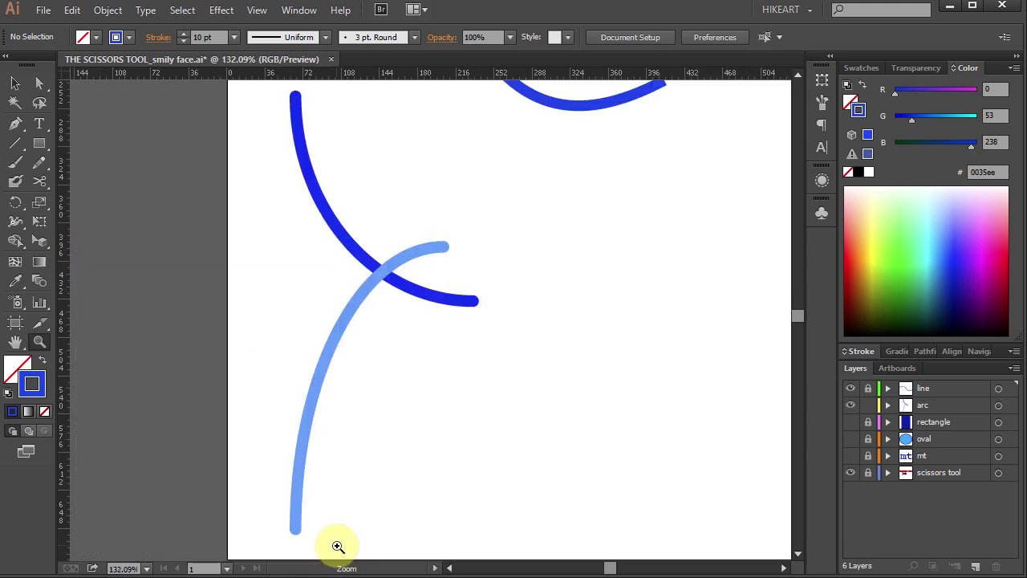
Step: Marquee-select both crossing blue arcs and switch to the Scissors tool
key("v")
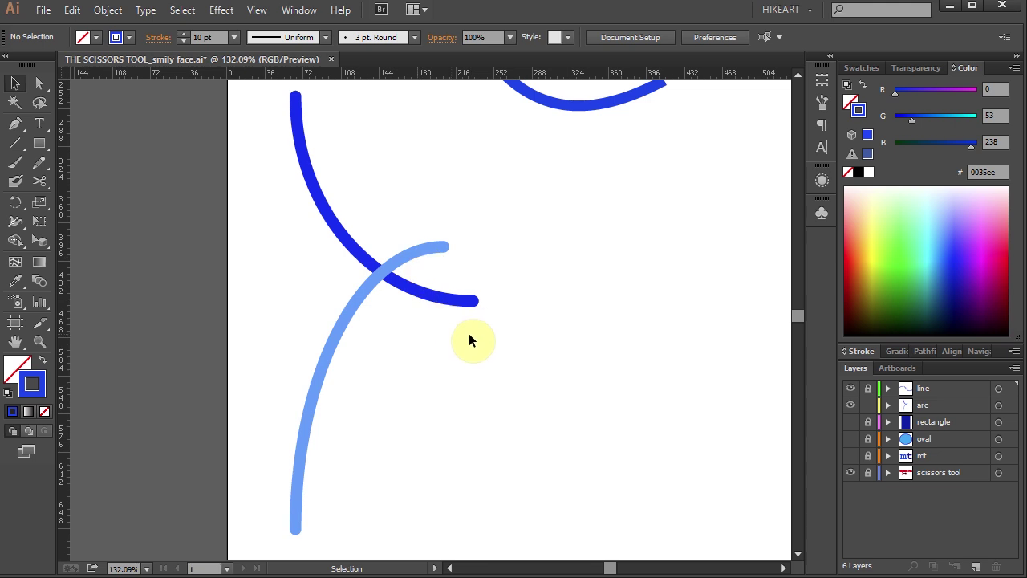
left_click_drag(435, 324, 313, 233)
key("v")
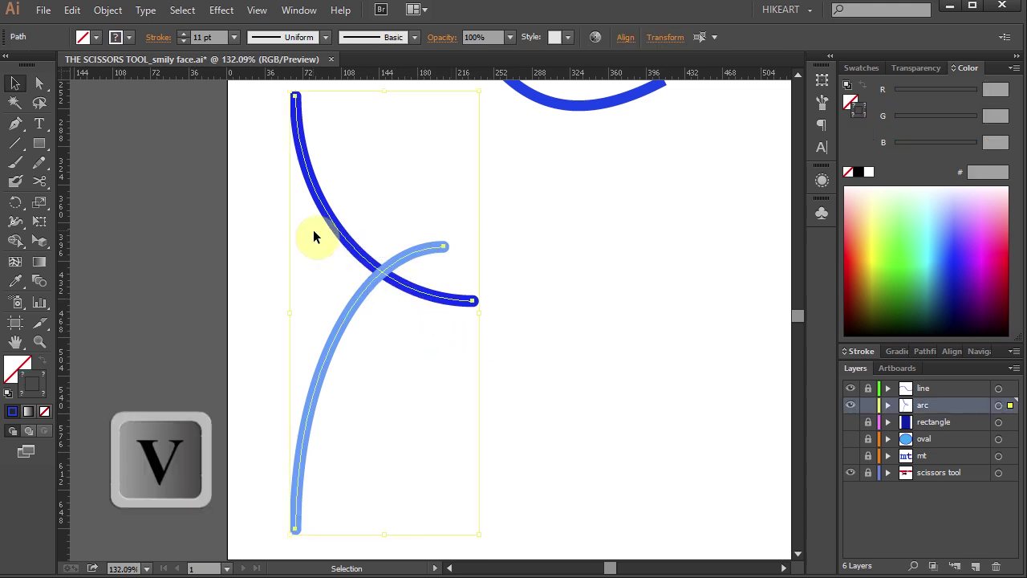
key("c")
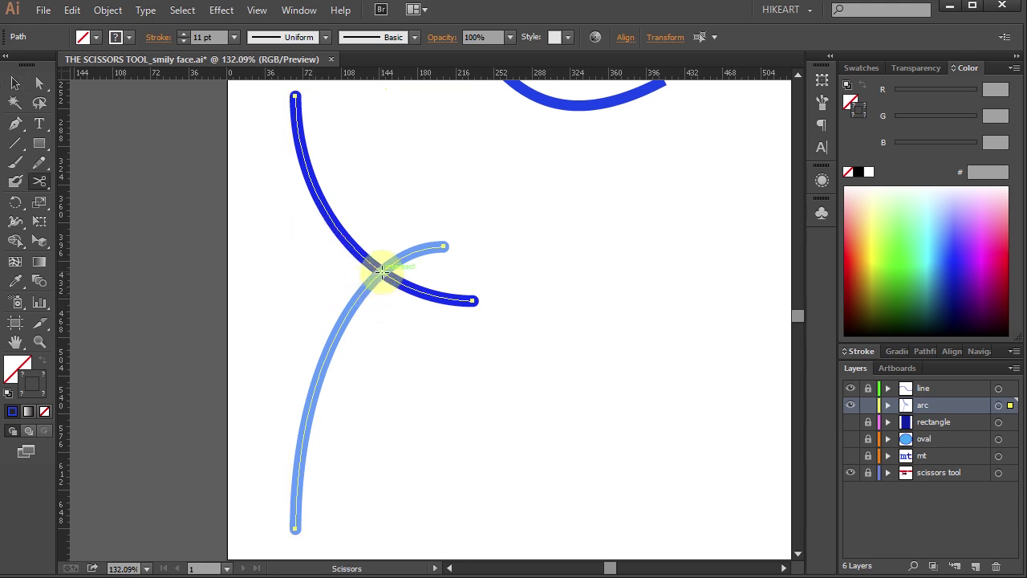
Step: Cut the light-blue arc at the crossing and move its short piece up and right
left_click(382, 272)
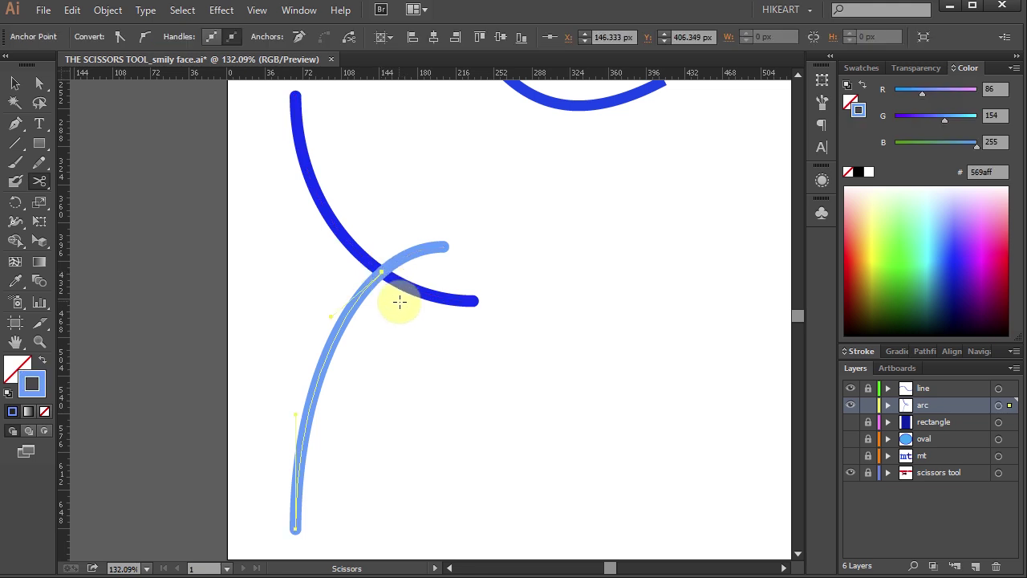
key("v")
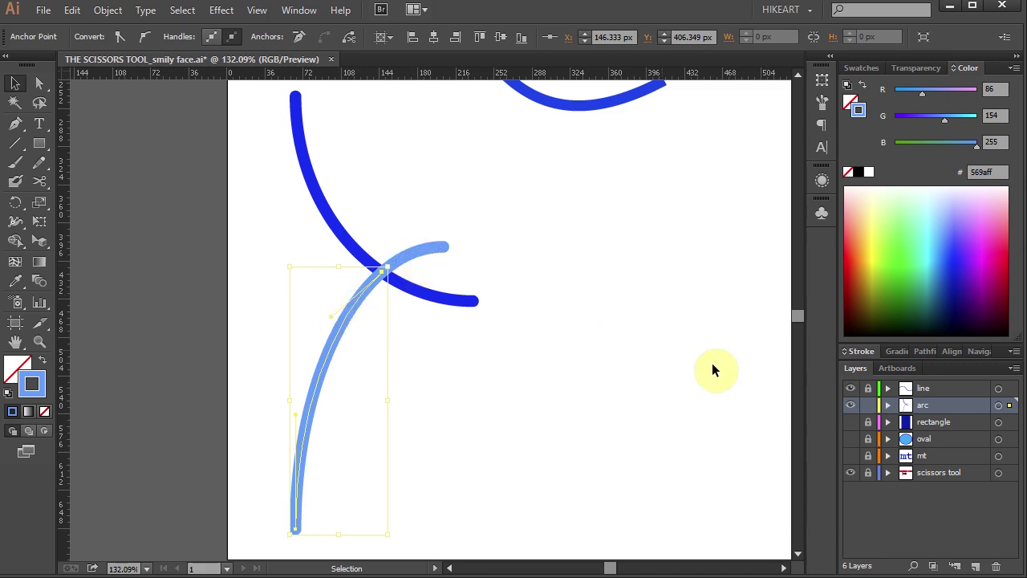
left_click(888, 405)
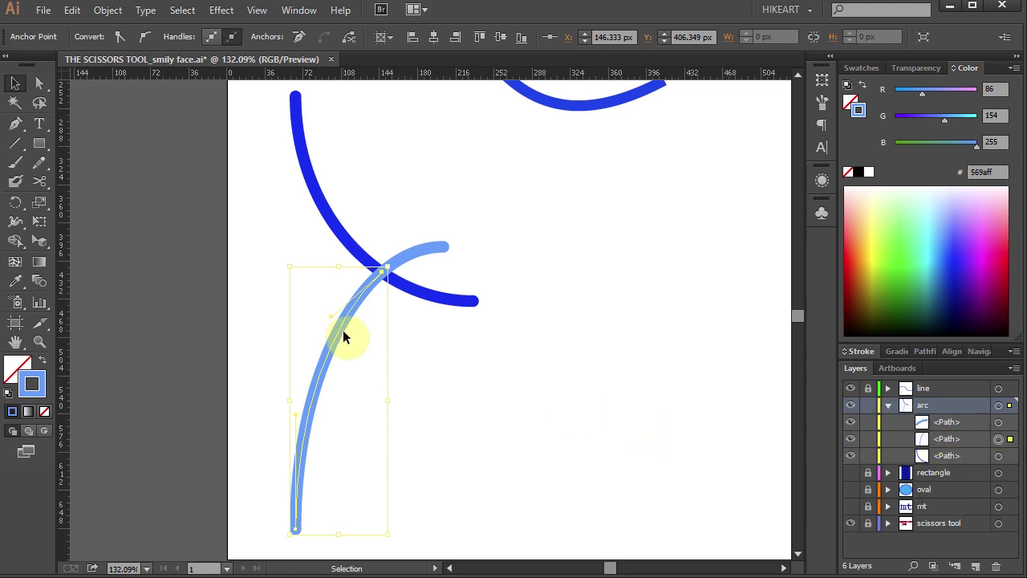
left_click_drag(425, 256, 443, 236)
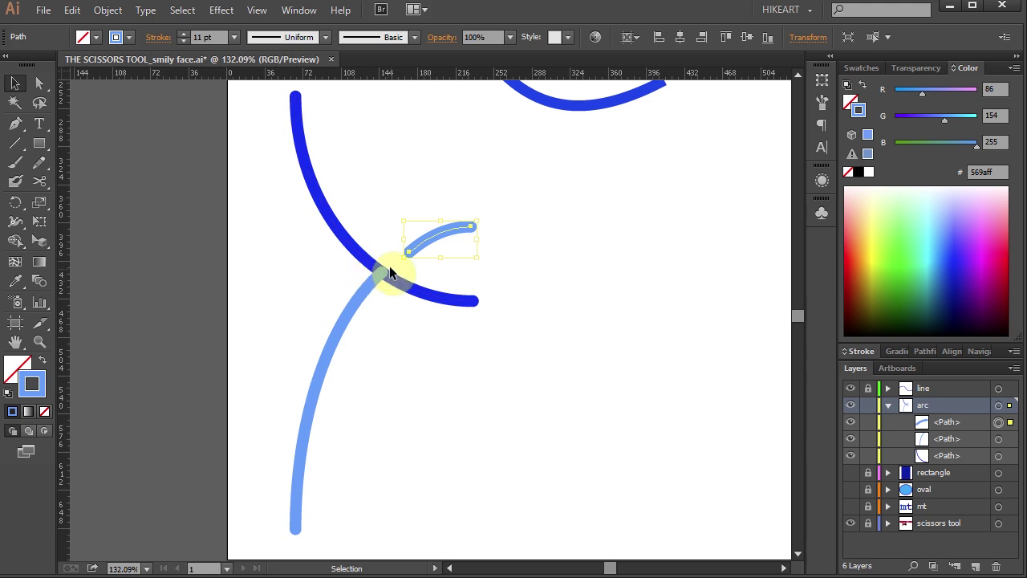
Step: Select both arcs and try cutting at their junction, triggering the endpoint warning
left_click_drag(381, 272, 366, 265)
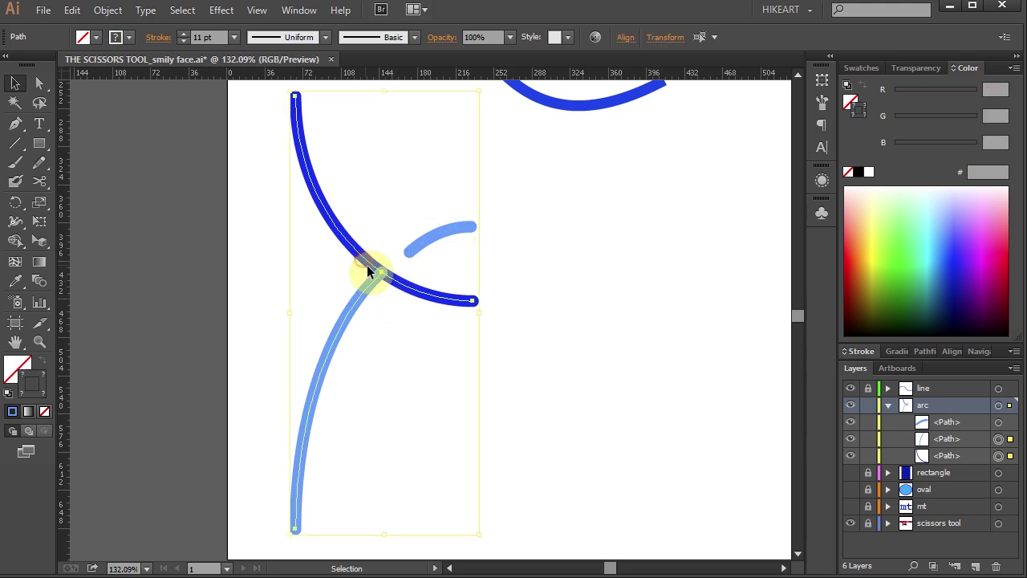
key("c")
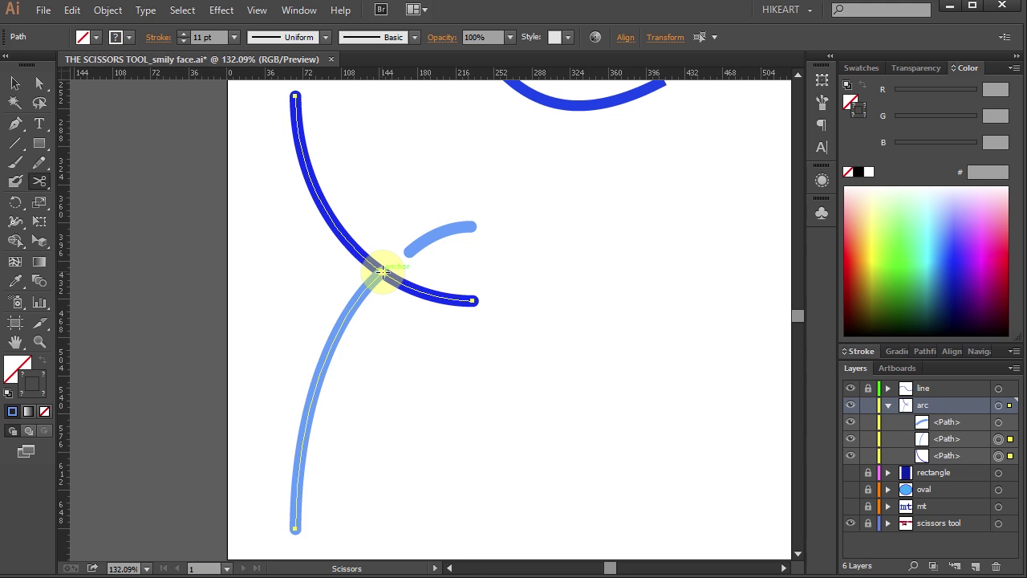
left_click(383, 273)
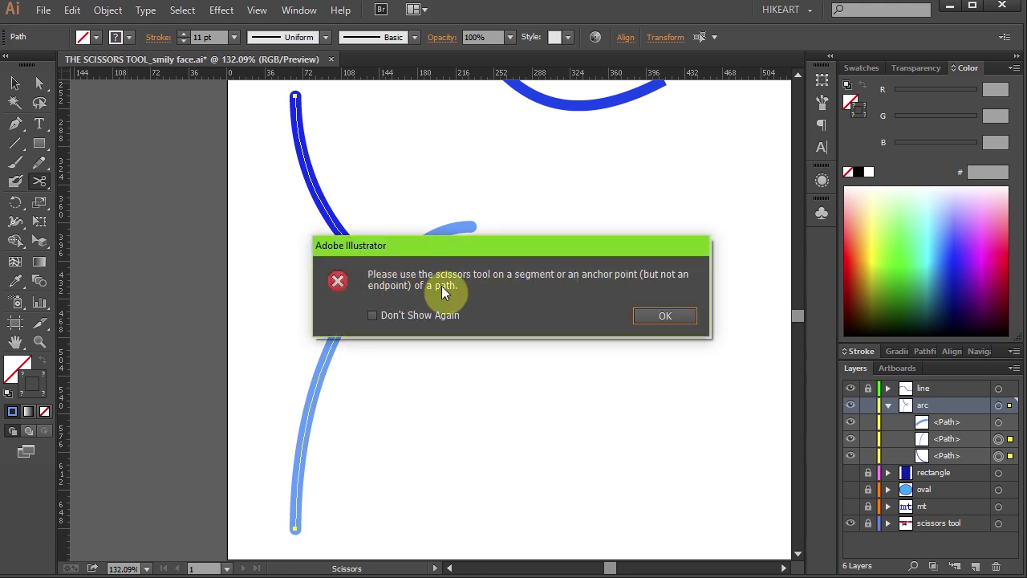
Step: Dismiss the endpoint warning and bring the dark-blue arc to the front
left_click(648, 318)
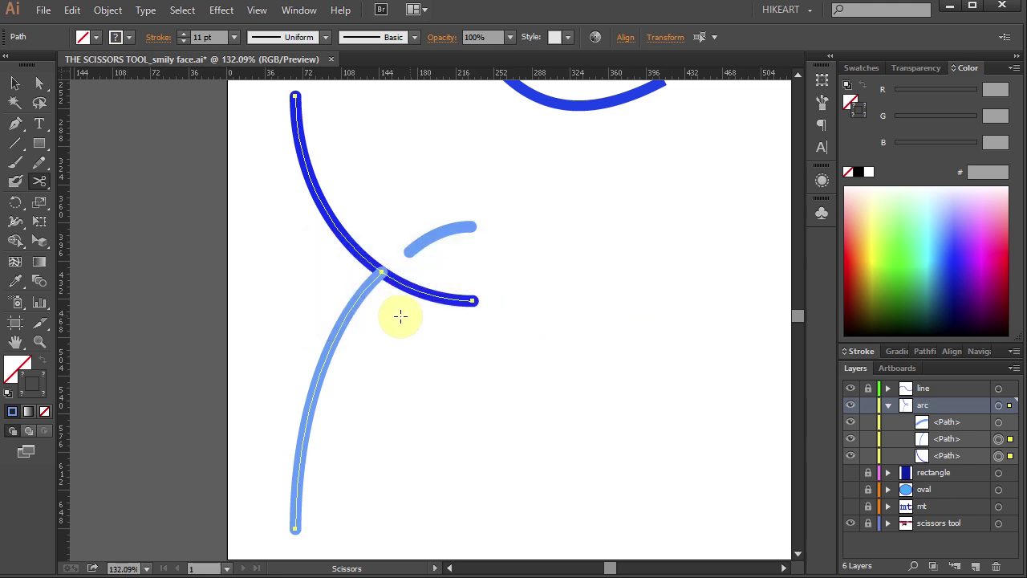
key("v")
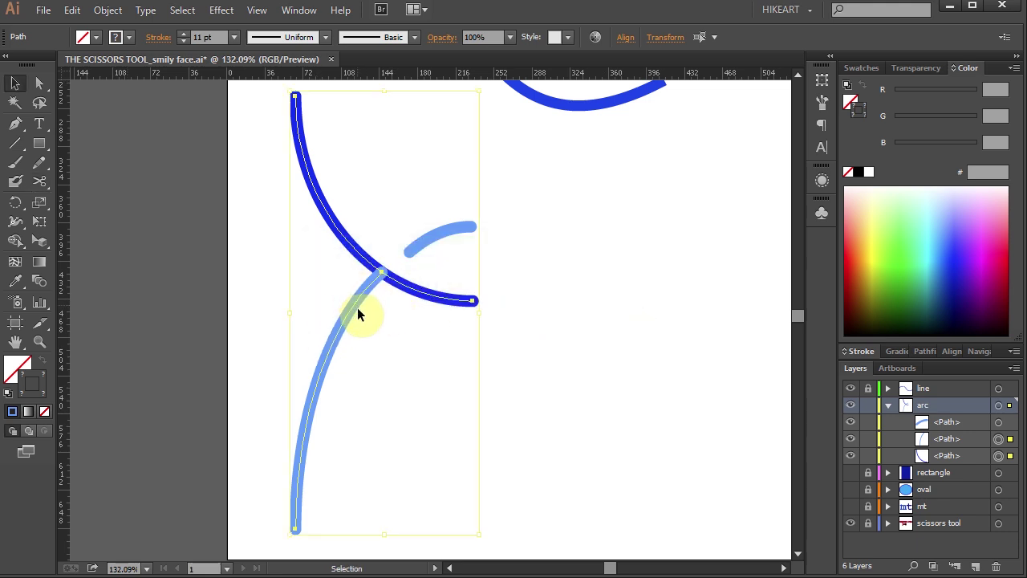
left_click(479, 323)
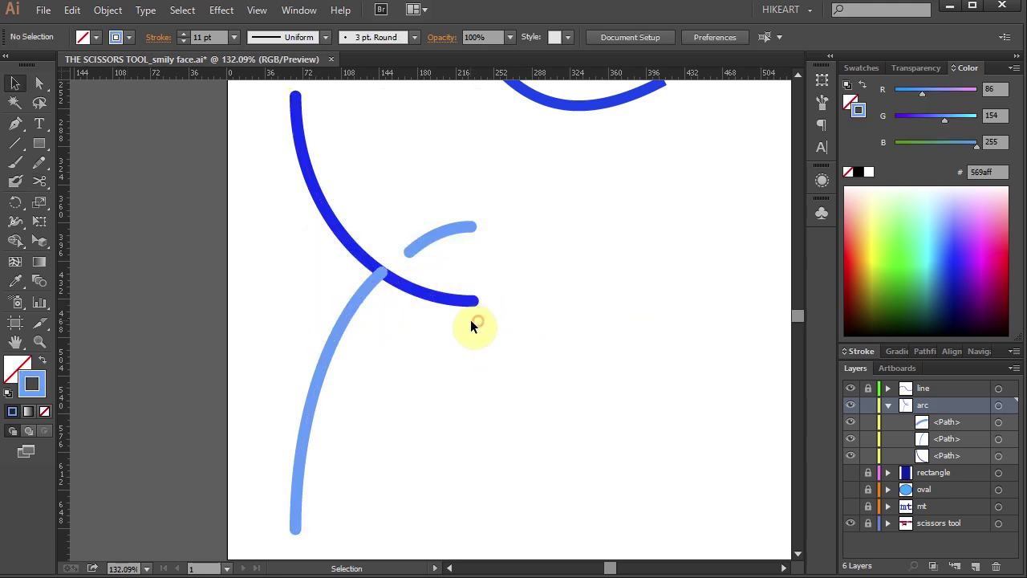
left_click_drag(470, 328, 409, 290)
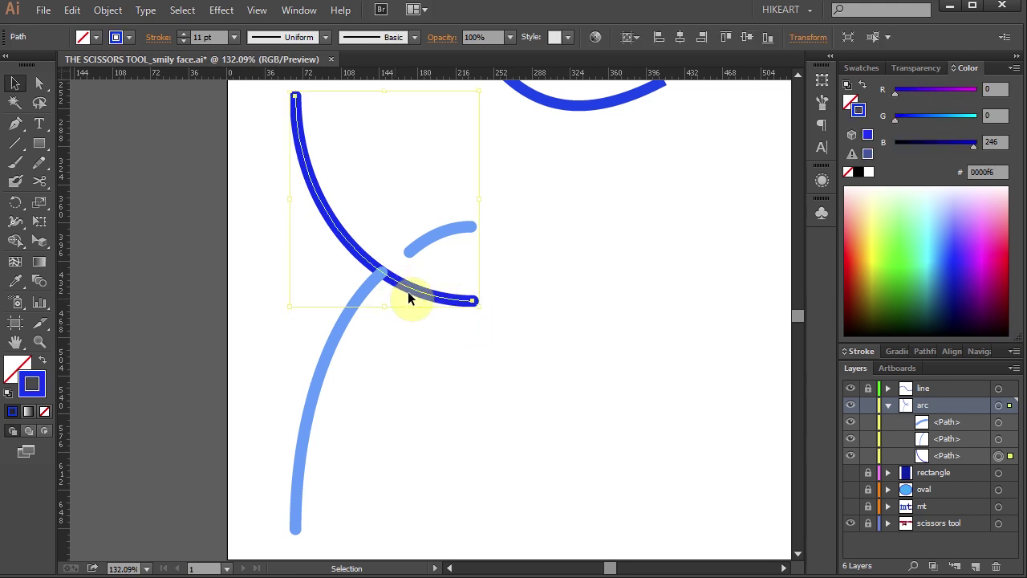
right_click(405, 291)
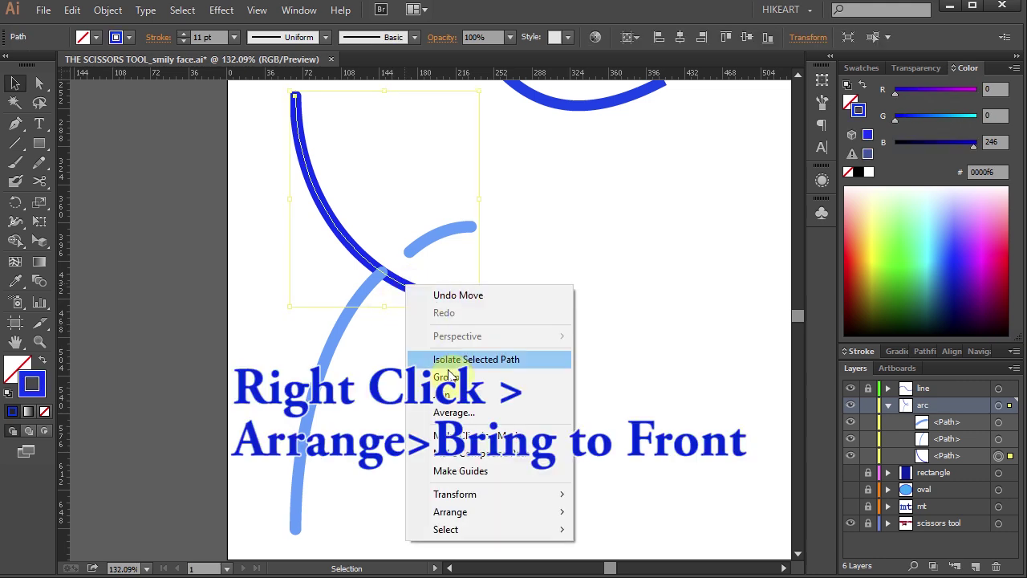
mouse_move(489, 511)
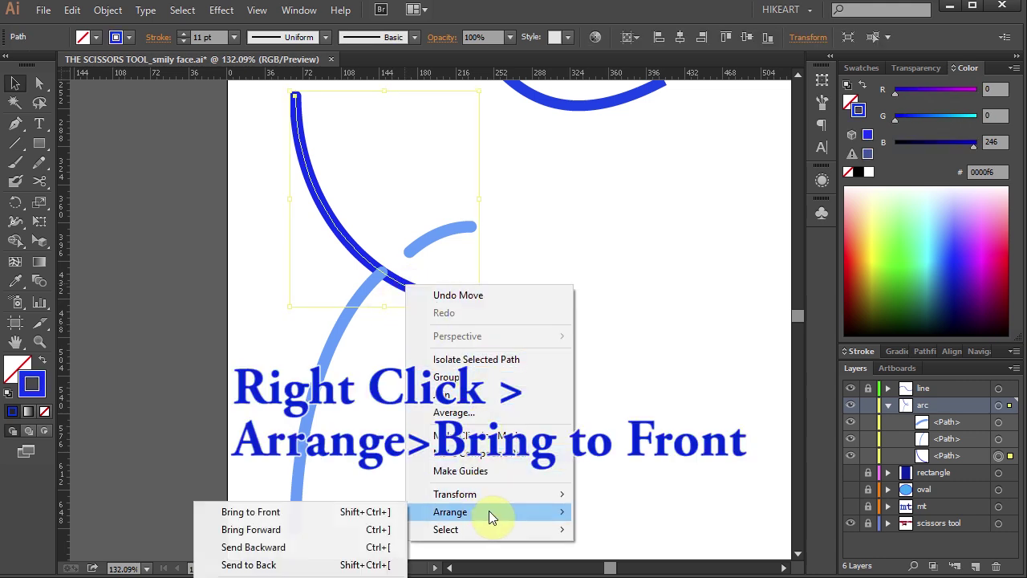
left_click(288, 513)
Step: Cut the dark-blue arc at the crossing and move its end piece down and right
left_click_drag(413, 337, 343, 273)
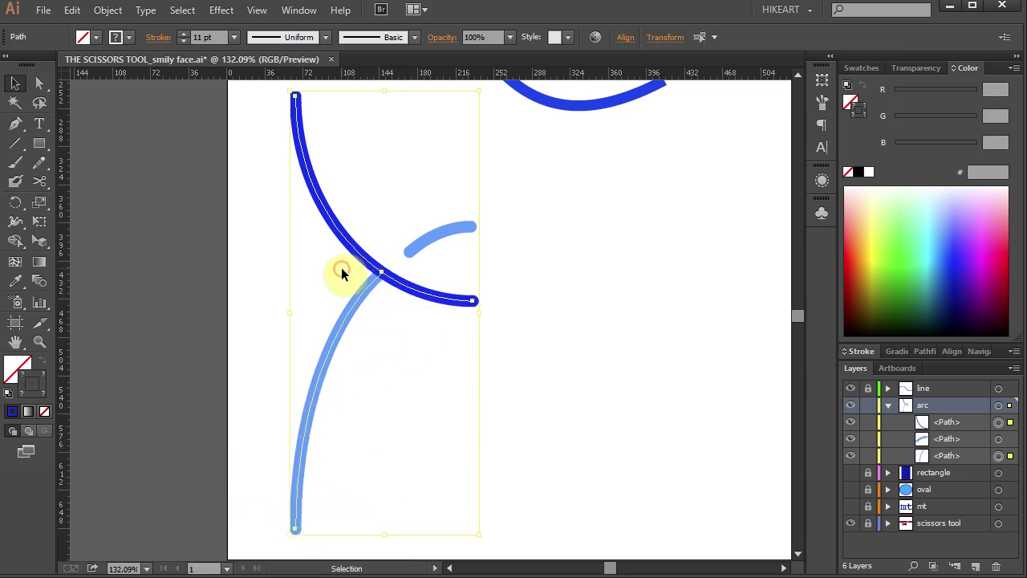
key("c")
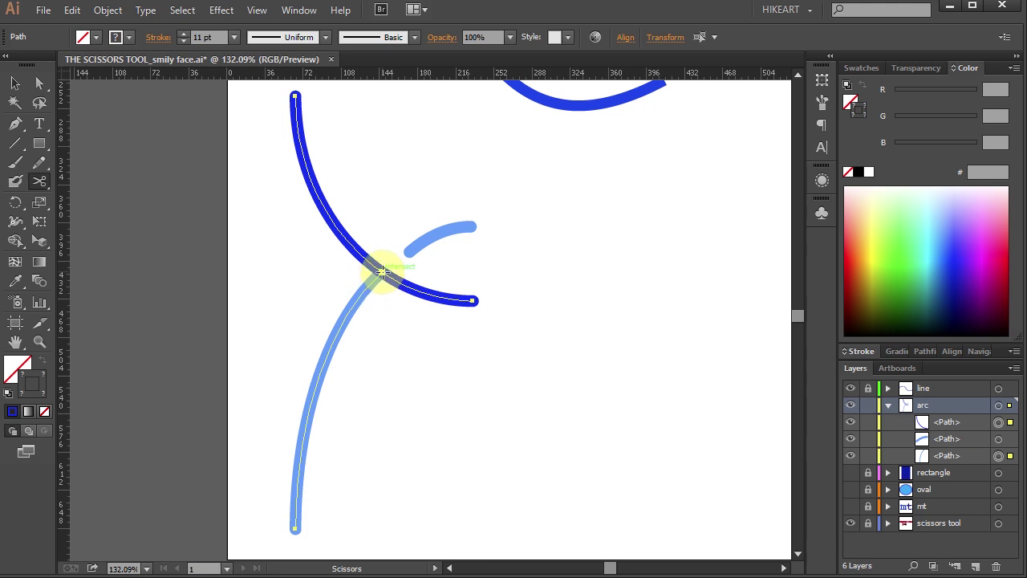
left_click(382, 272)
key("v")
left_click_drag(424, 294, 442, 311)
left_click(382, 210)
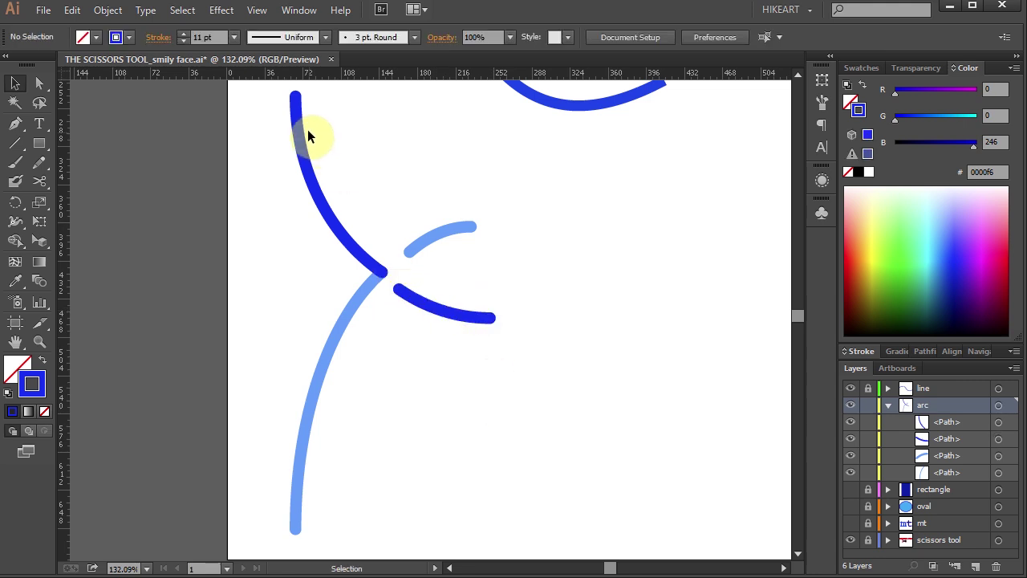
Step: Fit the artboard in view, reveal the blue rectangle layer, and select the rectangle
key("ctrl+0")
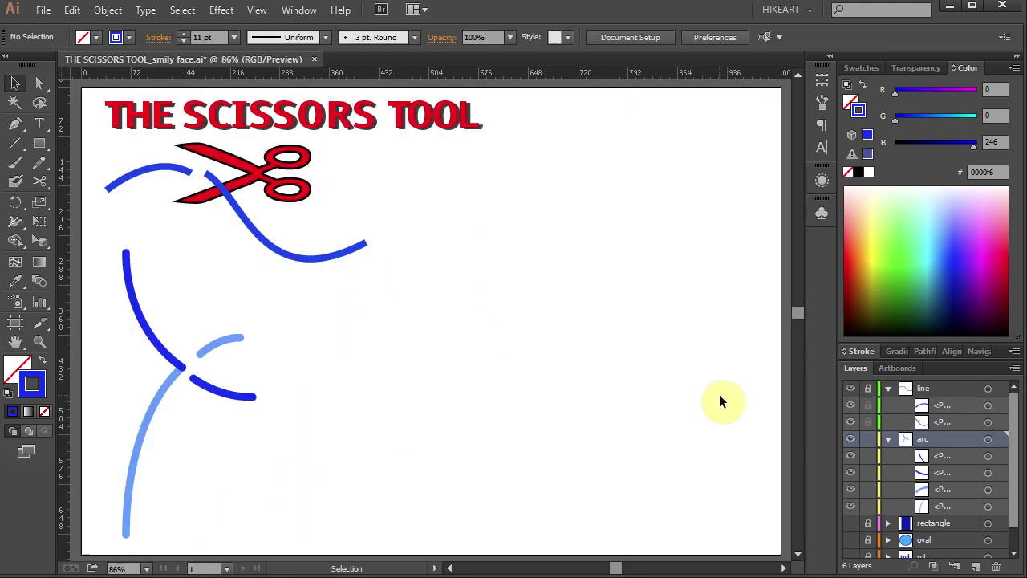
left_click(887, 404)
left_click(888, 423)
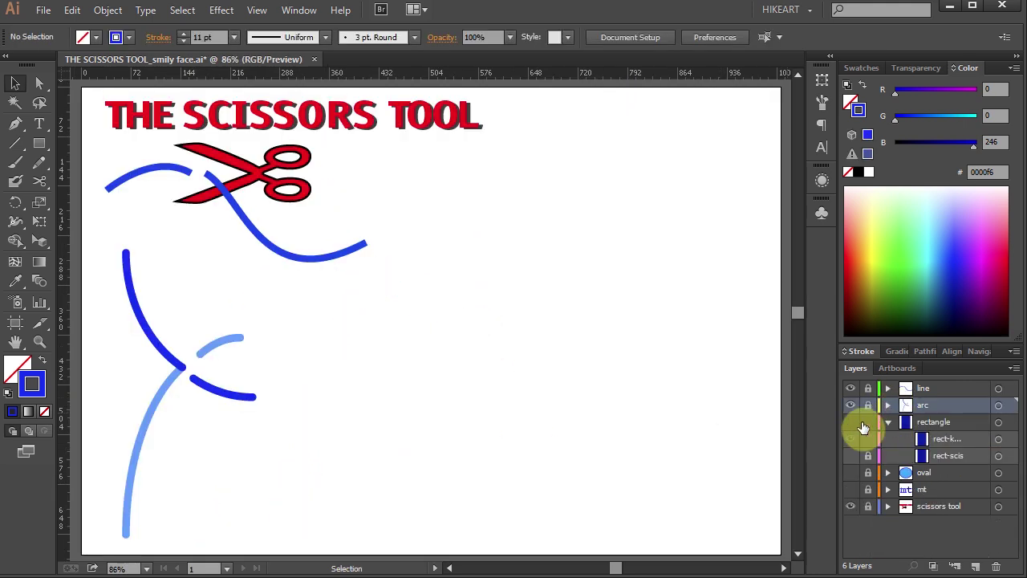
left_click(850, 422)
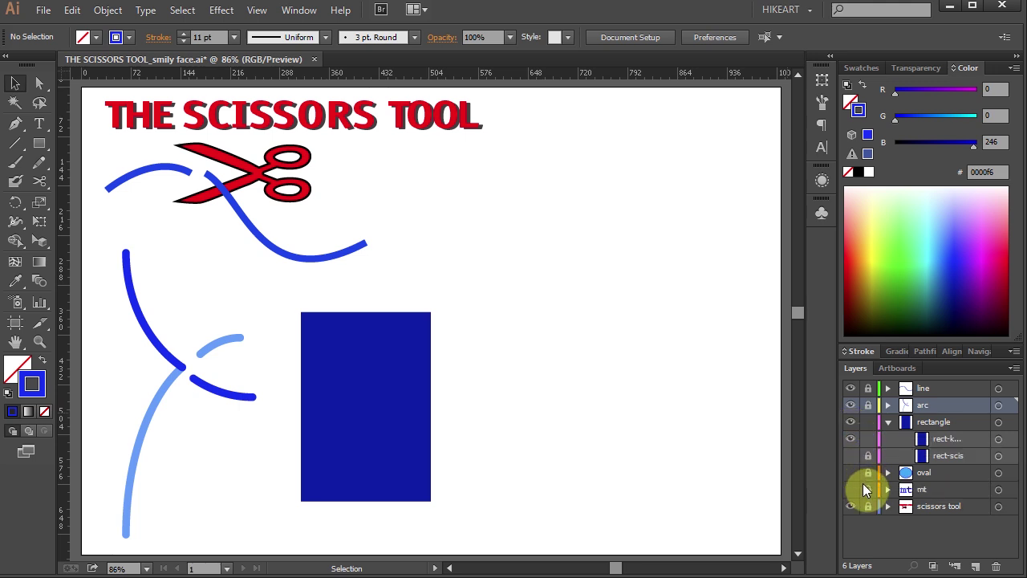
left_click(1000, 440)
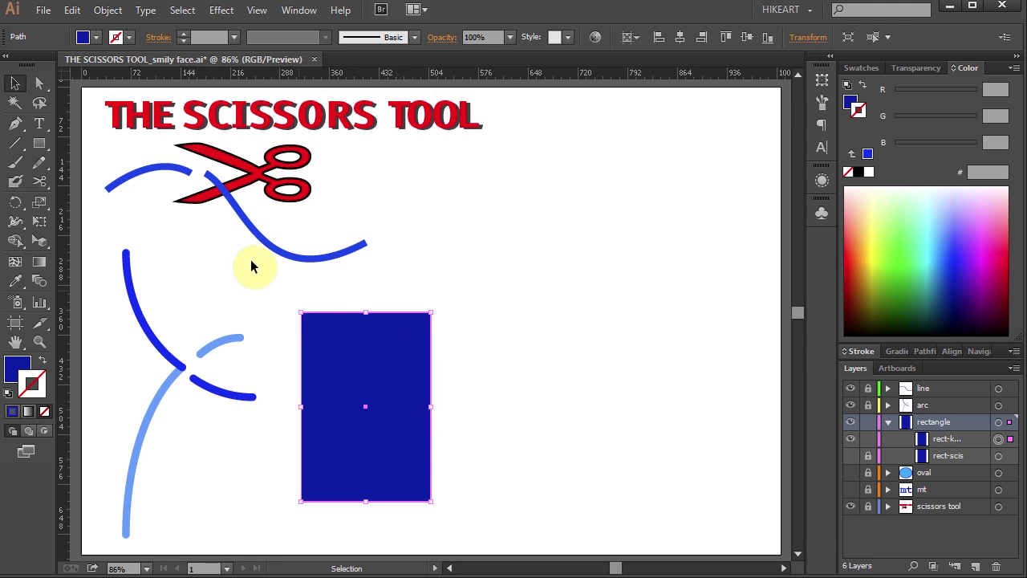
Step: Cut the rectangle at its top-left and bottom-right corners and nudge one triangle left
key("c")
left_click(39, 181)
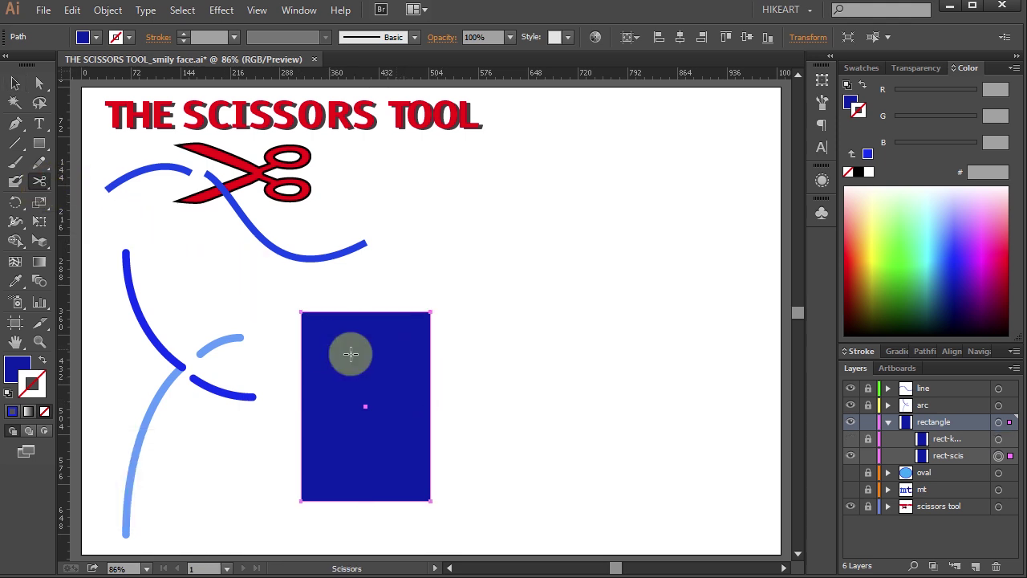
left_click(300, 312)
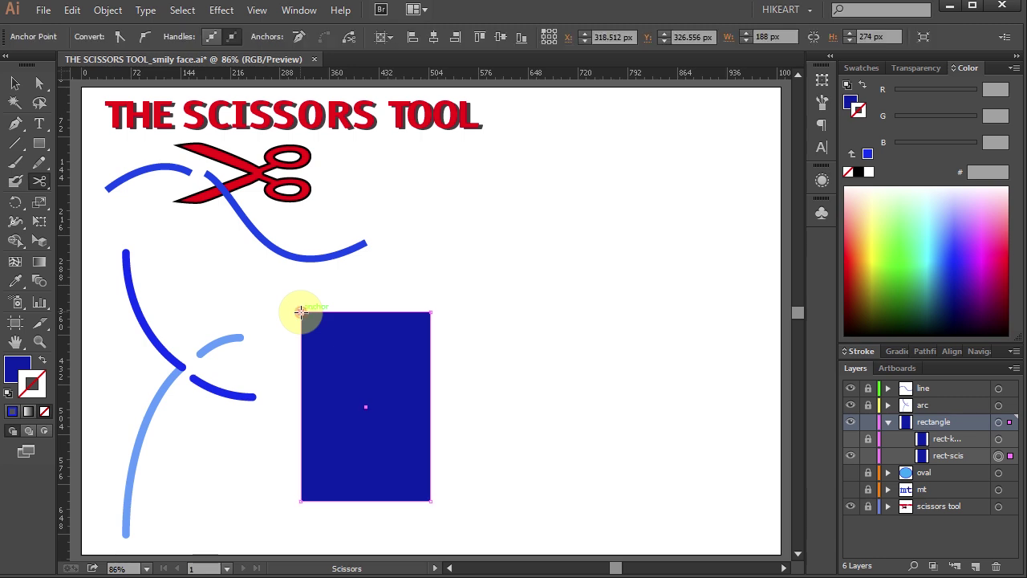
left_click(430, 500)
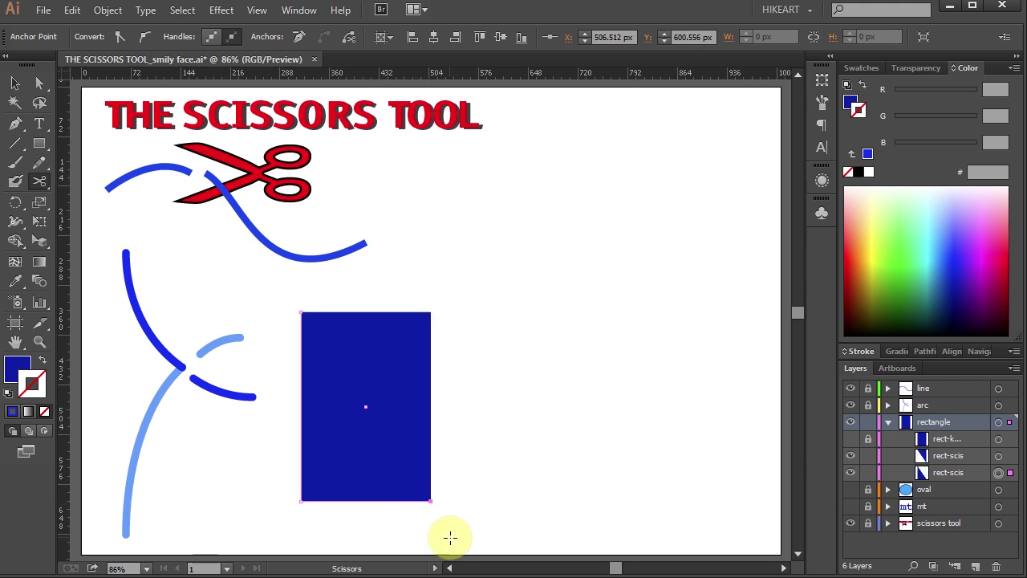
key("a")
left_click(332, 406)
key("shift+Left")
key("shift+Left")
key("z")
Step: Zoom in to inspect the cut top-left corner, then return to full view and deselect
left_click_drag(292, 313, 575, 328)
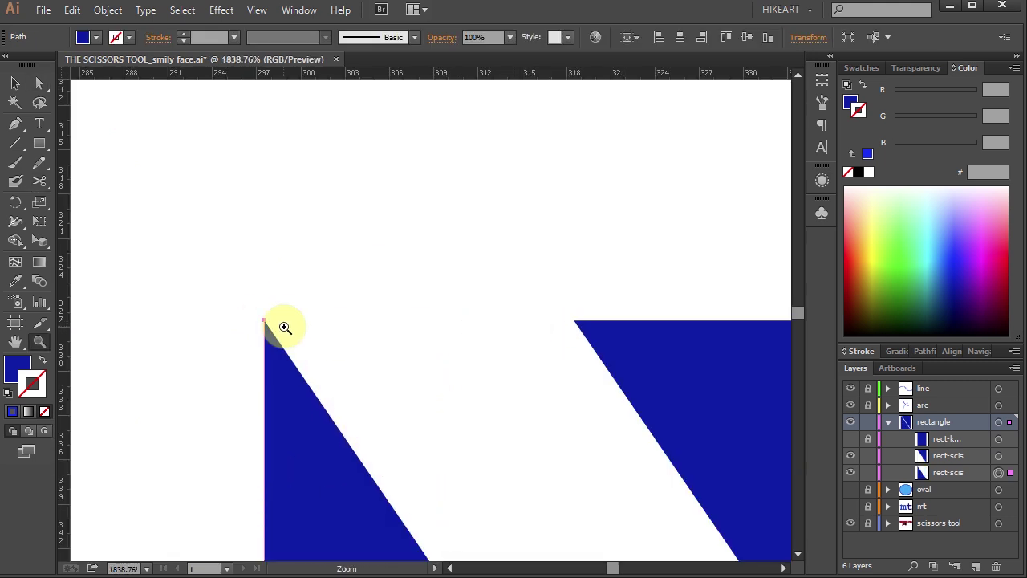
key("a")
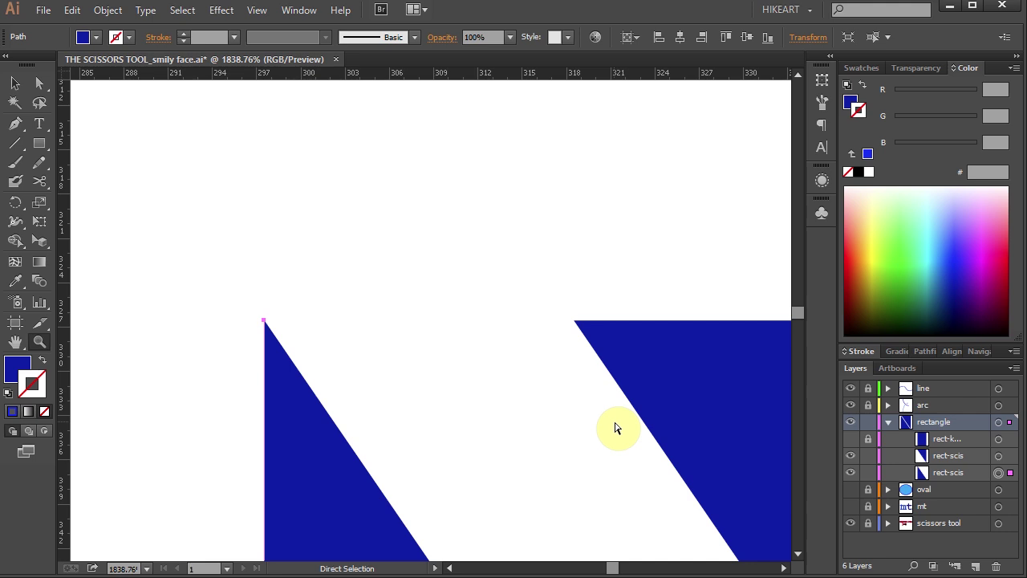
key("ctrl+0")
key("z")
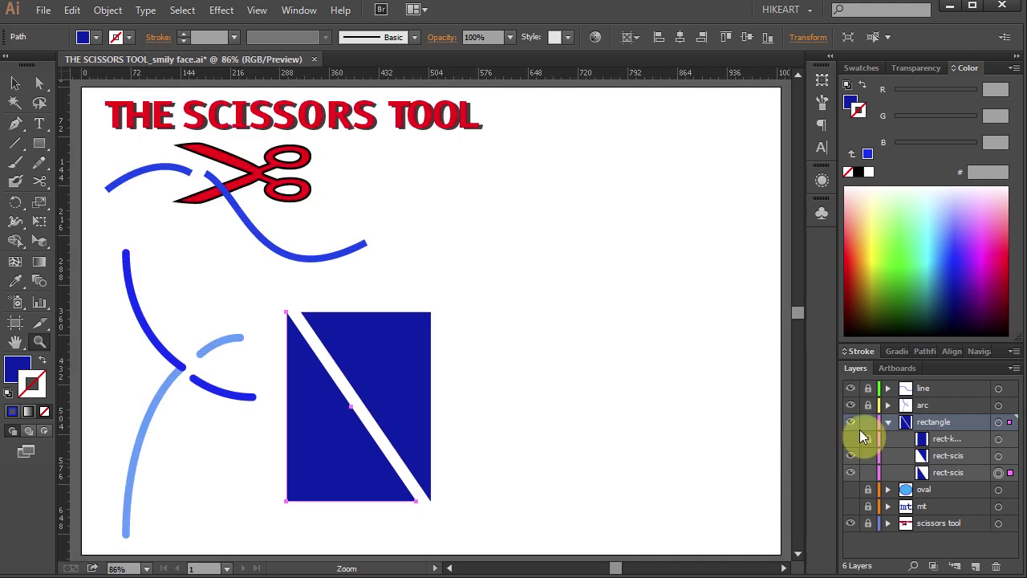
left_click(886, 421)
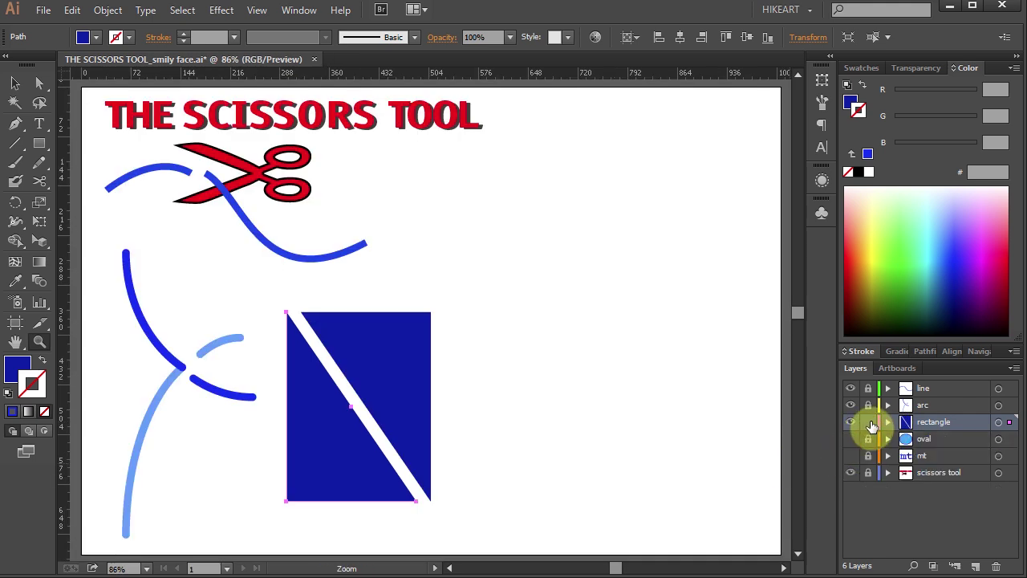
key("ctrl+shift+a")
Step: Show and unlock the light-blue oval layer, zoom in, and select the oval
left_click(851, 439)
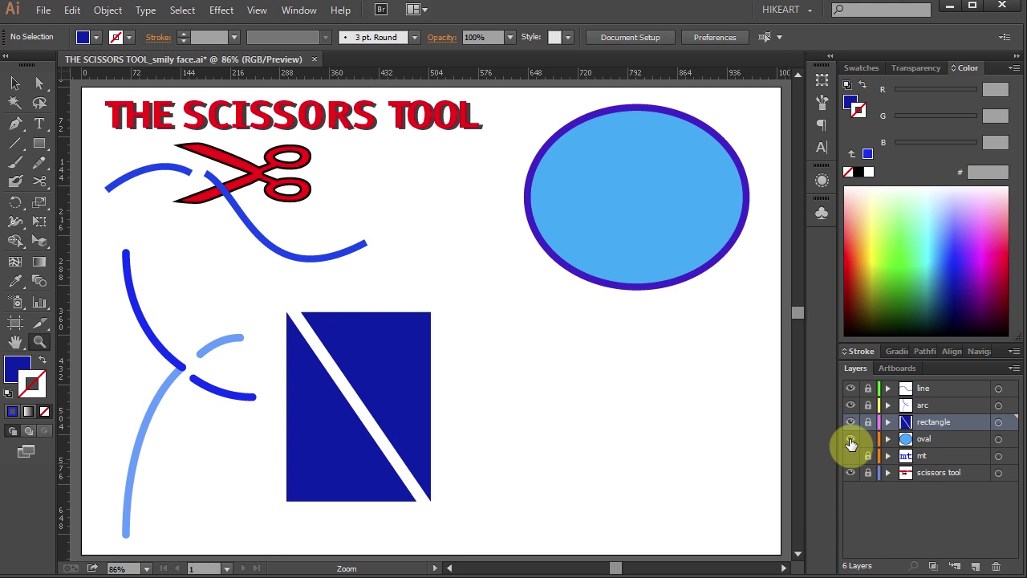
left_click(869, 439)
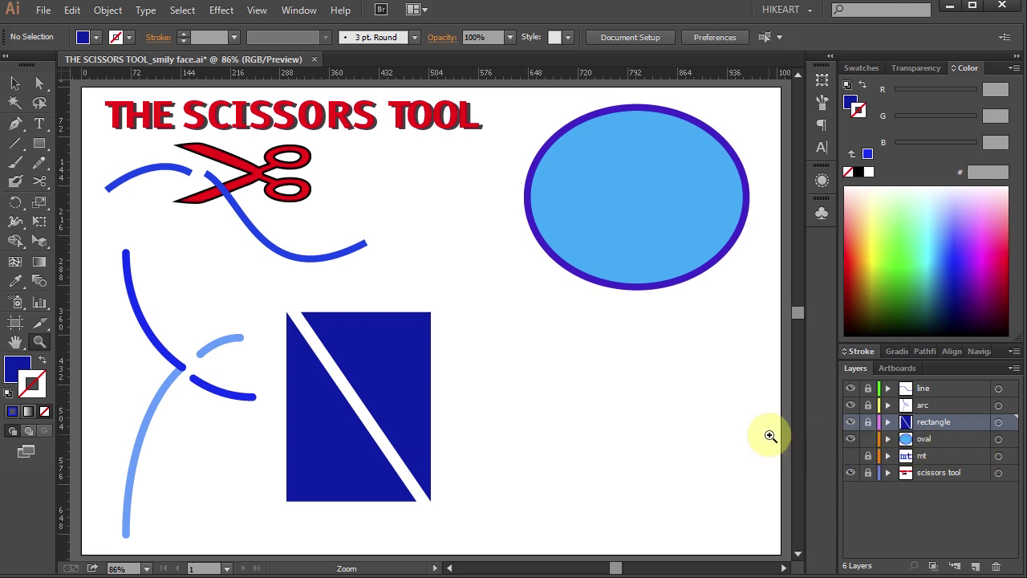
left_click_drag(458, 95, 779, 309)
left_click(998, 439)
Step: Cut the oval at its top and bottom points and move the left half leftward
key("c")
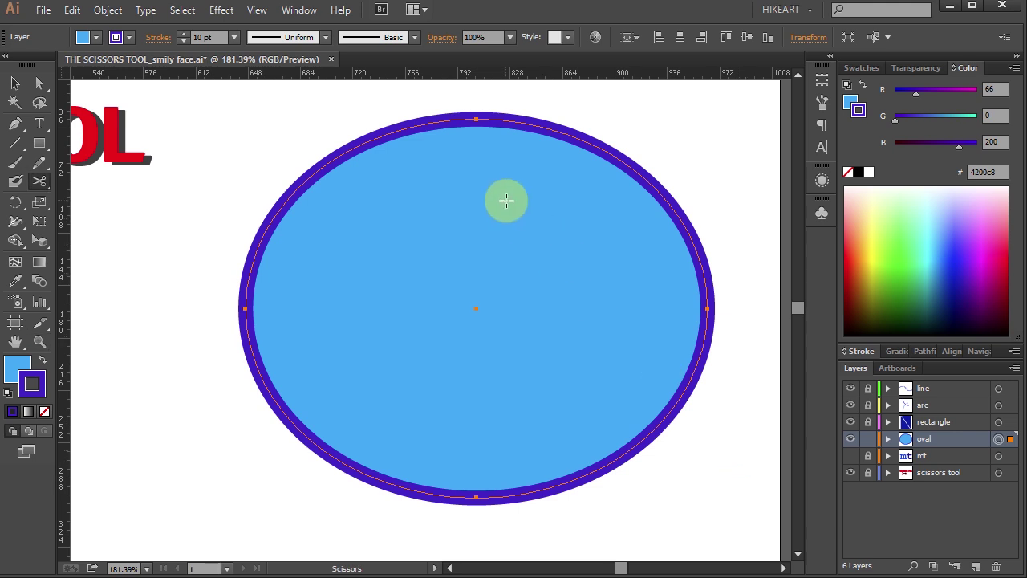
left_click(476, 118)
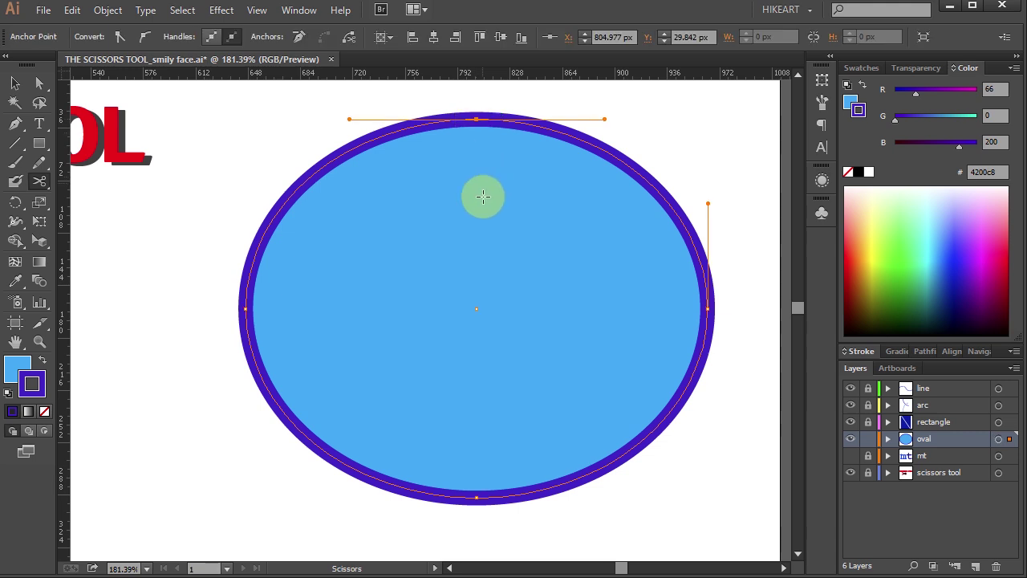
left_click(477, 496)
key("v")
left_click(298, 202)
left_click_drag(298, 201, 224, 202)
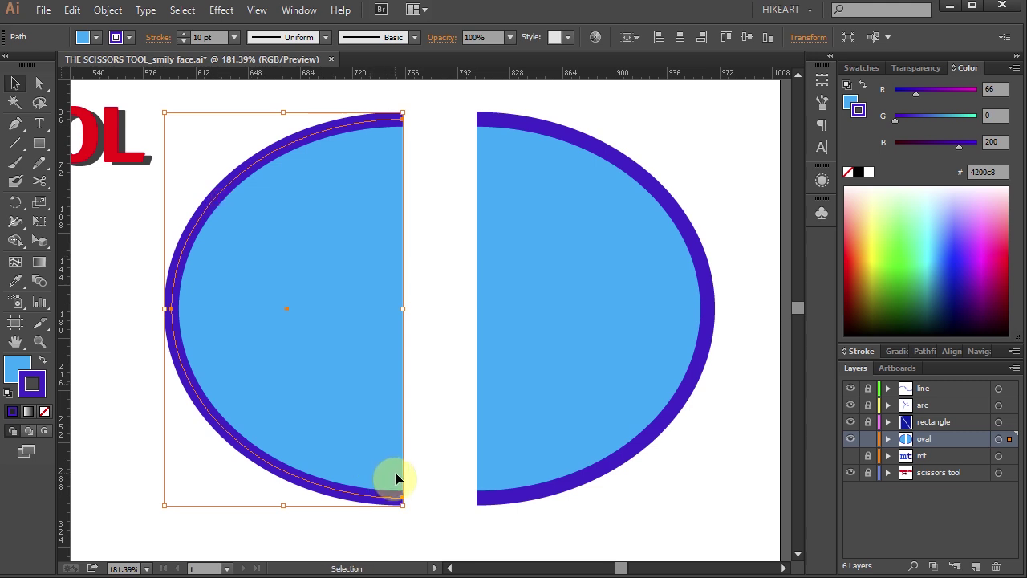
left_click(425, 477)
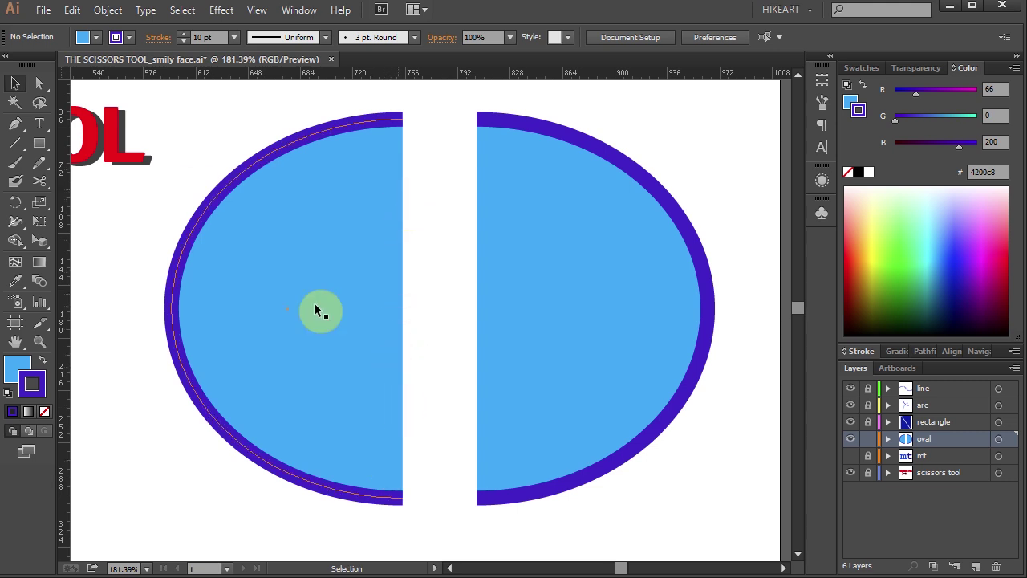
Step: Join the left half-oval's top and bottom endpoints with a straight closing edge
left_click_drag(39, 81, 118, 85)
left_click_drag(387, 96, 410, 143)
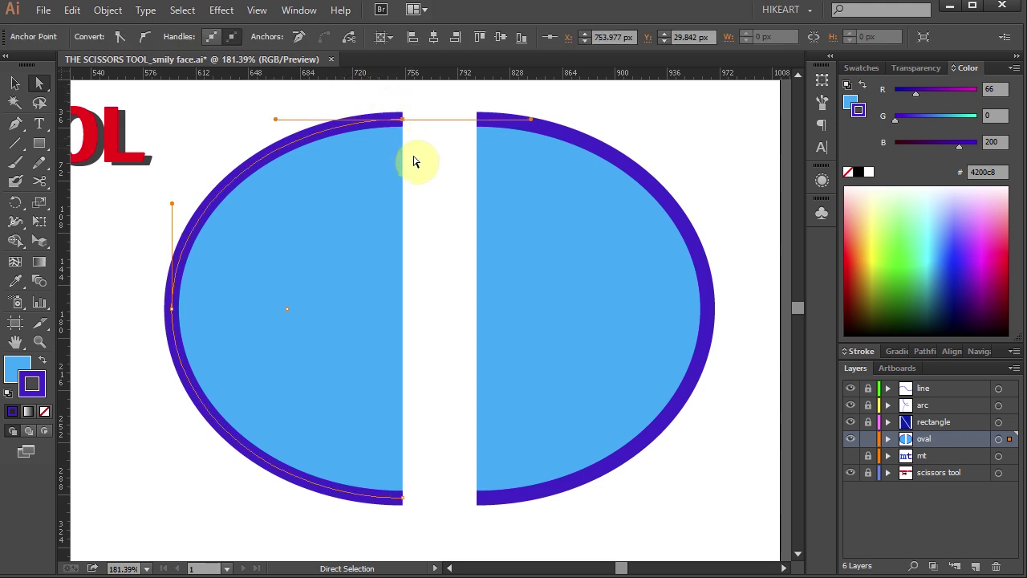
left_click_drag(417, 522, 386, 489)
right_click(336, 223)
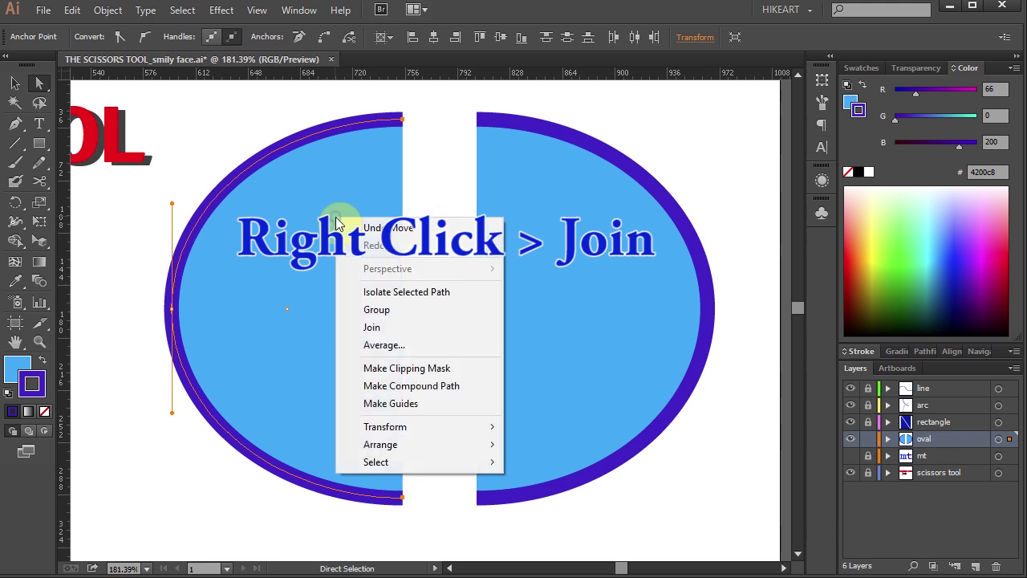
left_click(377, 335)
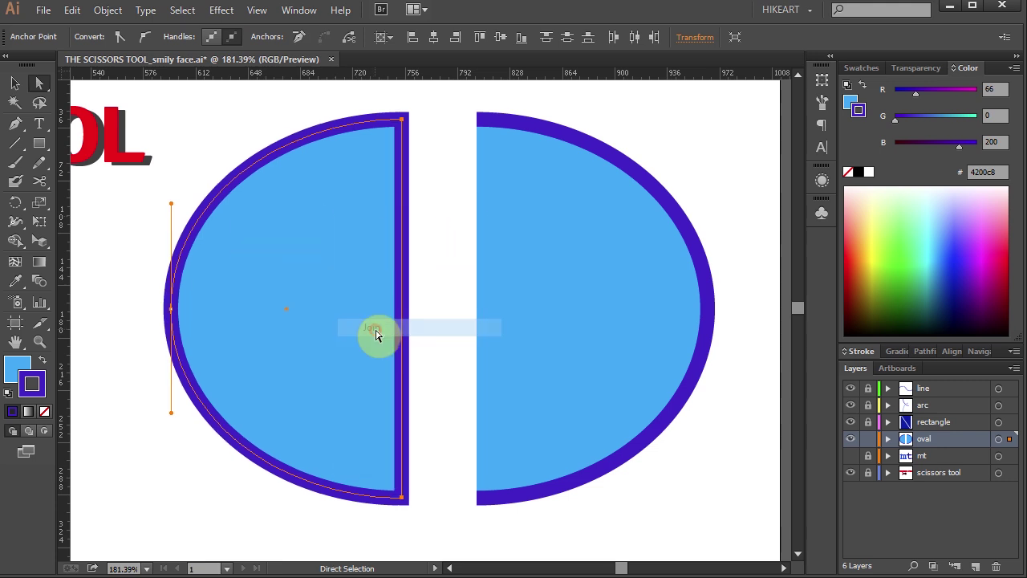
left_click(441, 335)
Step: Close the right half with a curved inner edge near the centre, forming a crescent
left_click(566, 282)
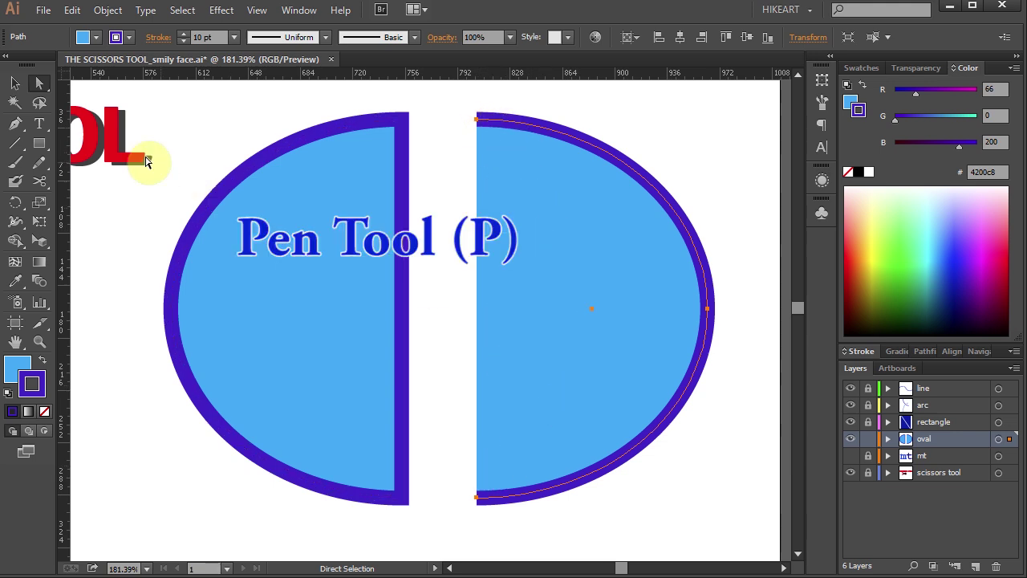
left_click(16, 122)
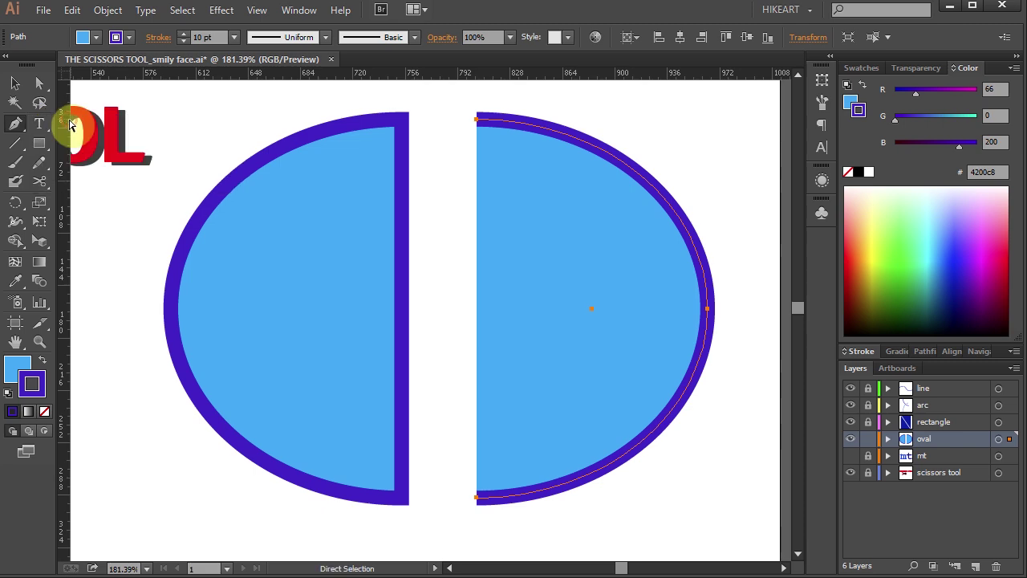
left_click(477, 121)
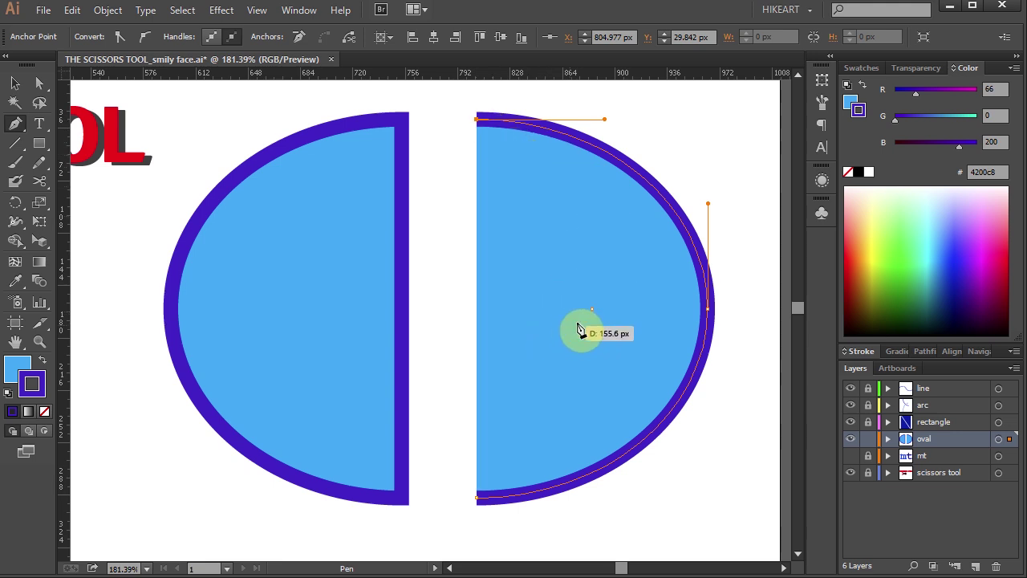
left_click_drag(593, 308, 602, 417)
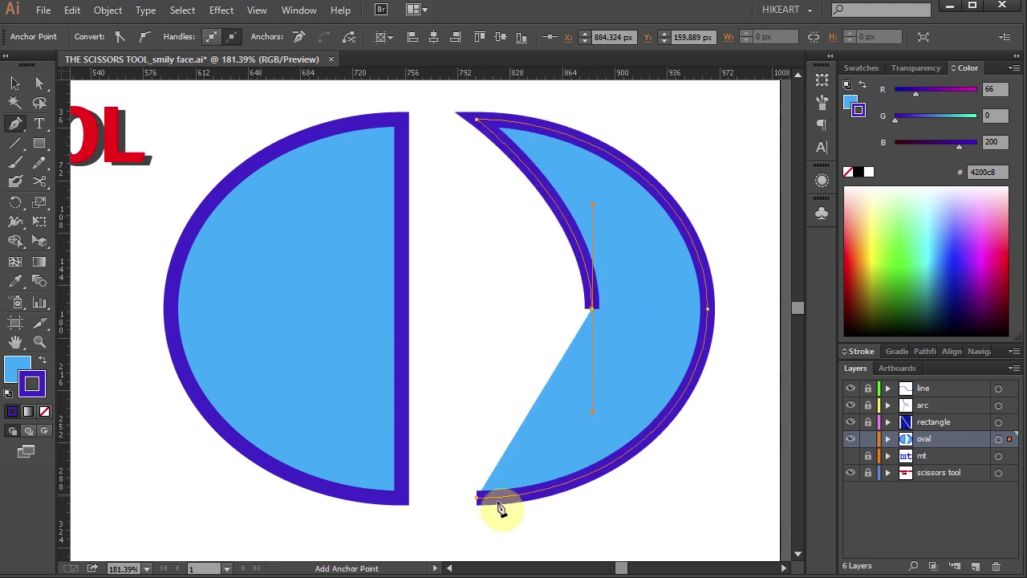
left_click(477, 495)
left_click(684, 511, "ctrl")
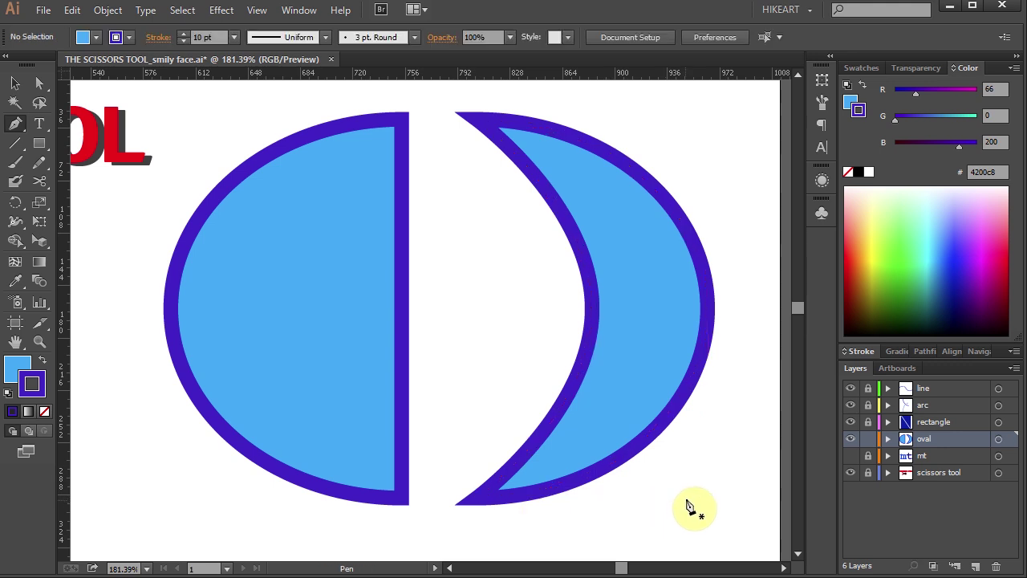
key("ctrl+0")
Step: Make the hidden mt layer visible and zoom in on the mt text
key("v")
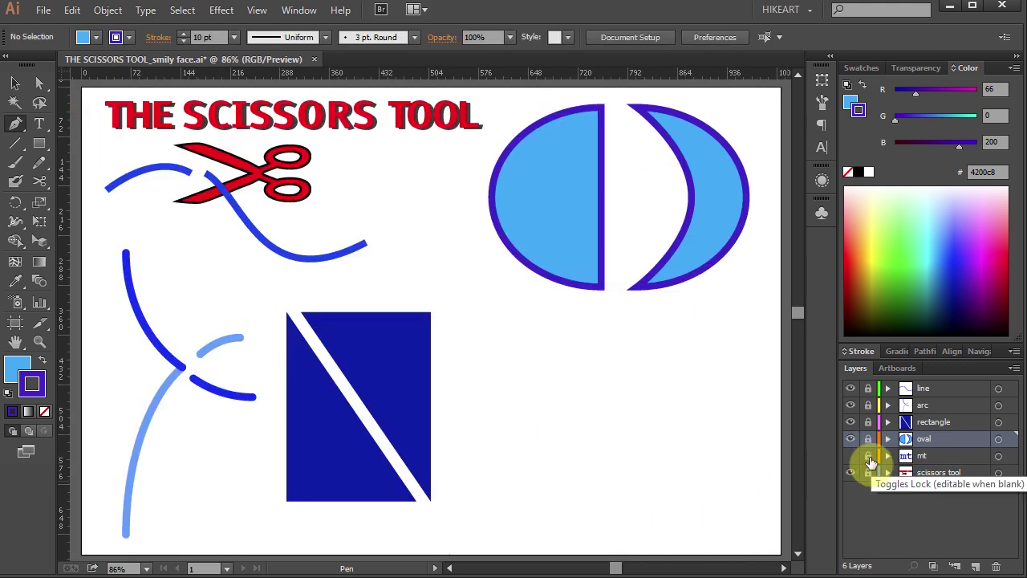
key("x")
left_click(850, 456)
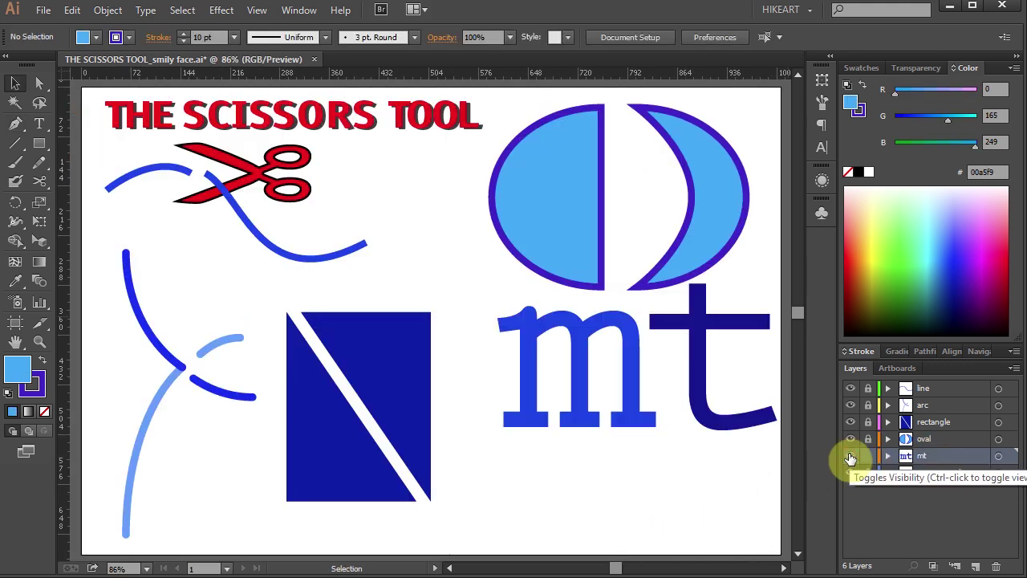
key("z")
left_click_drag(430, 257, 775, 508)
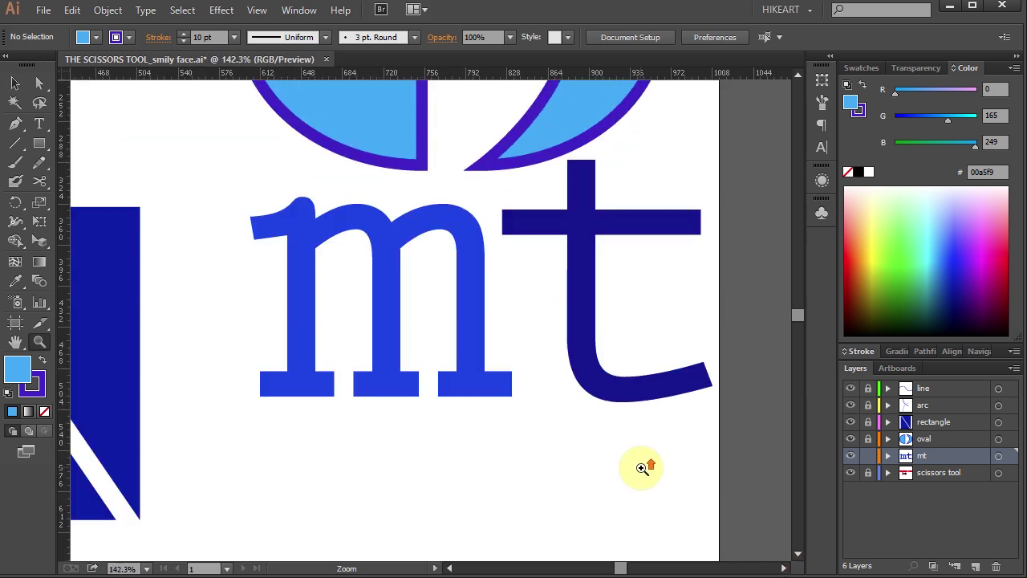
Step: Expand the selected mt text into outlines with Object > Expand
key("v")
left_click(302, 277)
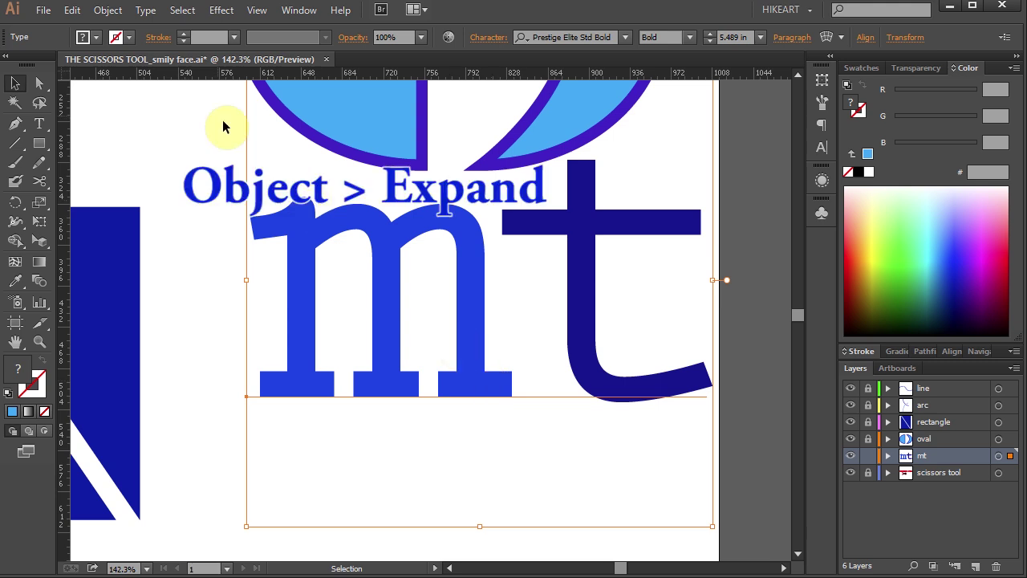
left_click(109, 12)
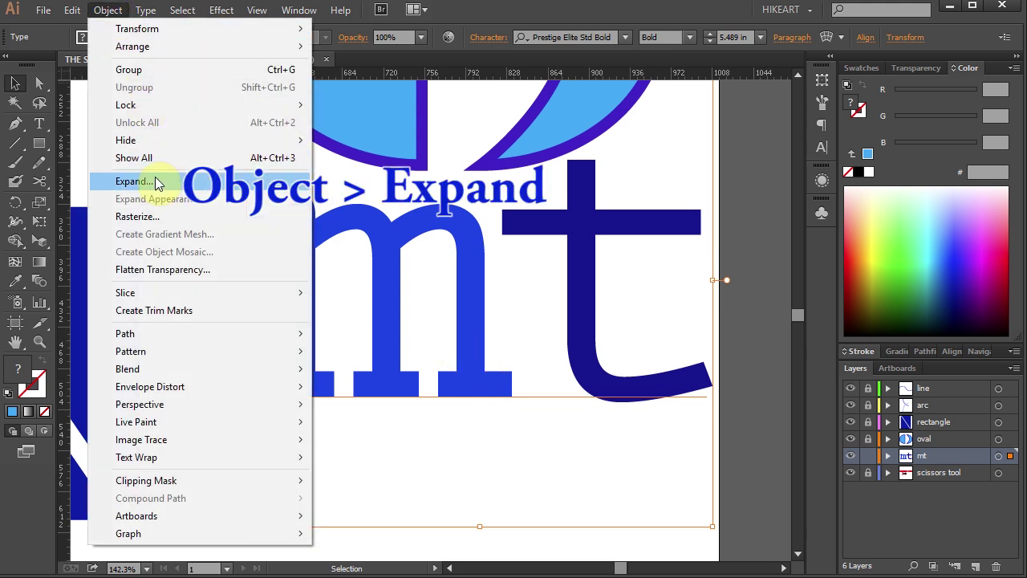
left_click(191, 181)
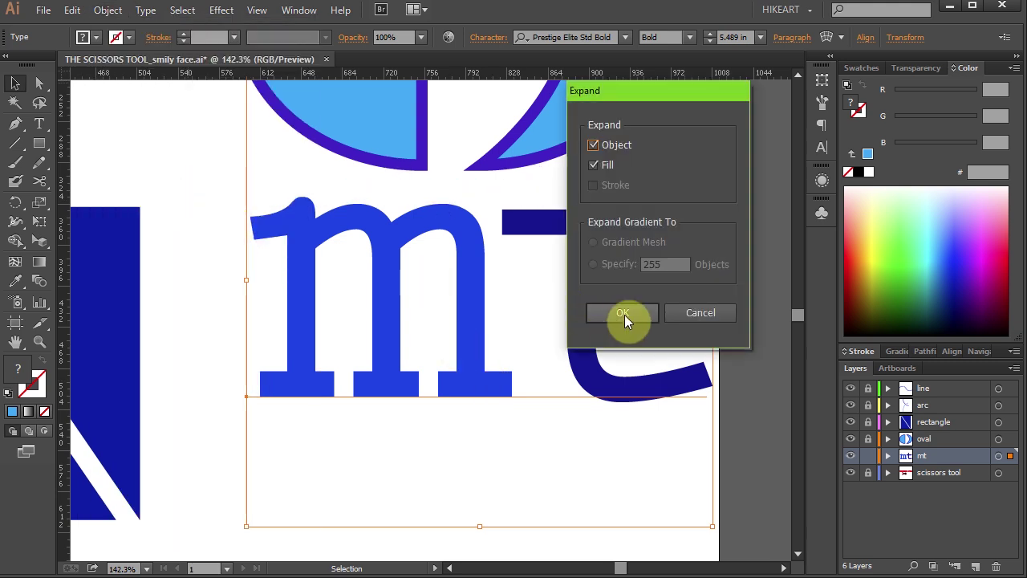
left_click(625, 315)
Step: Ungroup the expanded outlines and select the m on its own
right_click(582, 286)
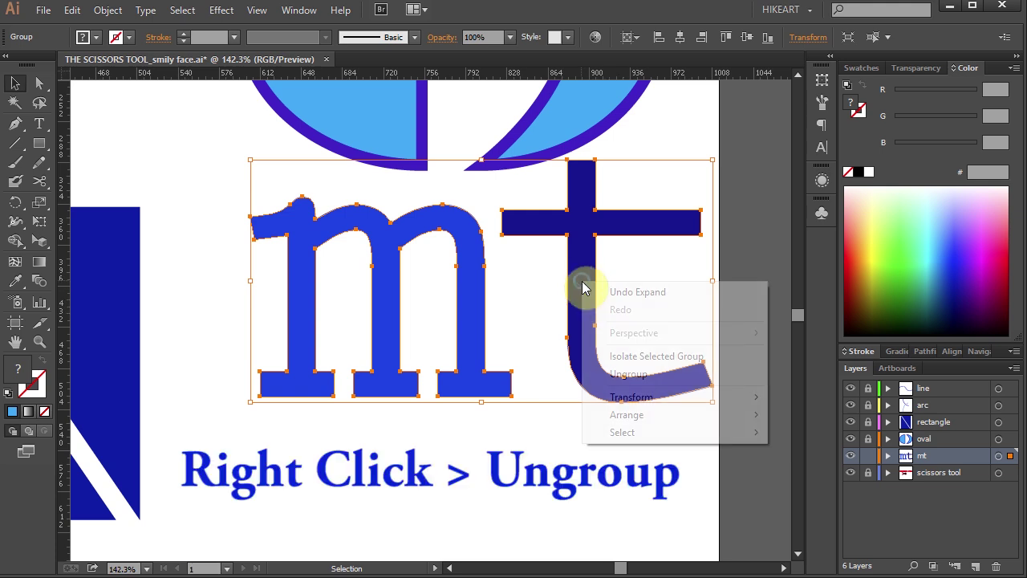
left_click(643, 376)
left_click(561, 398)
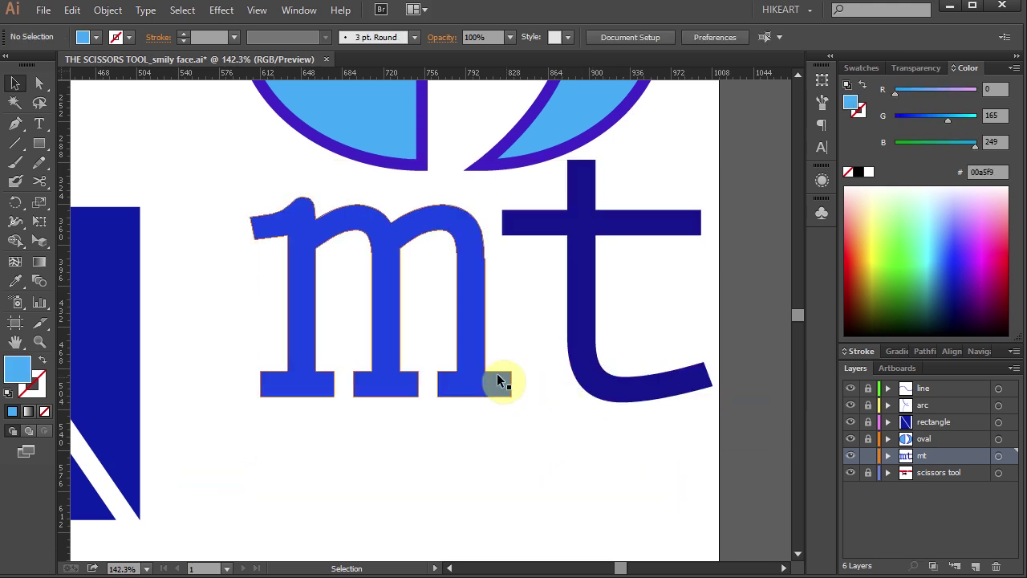
left_click(488, 378)
Step: Cut off and delete the m's left, middle and right feet with Scissors
key("c")
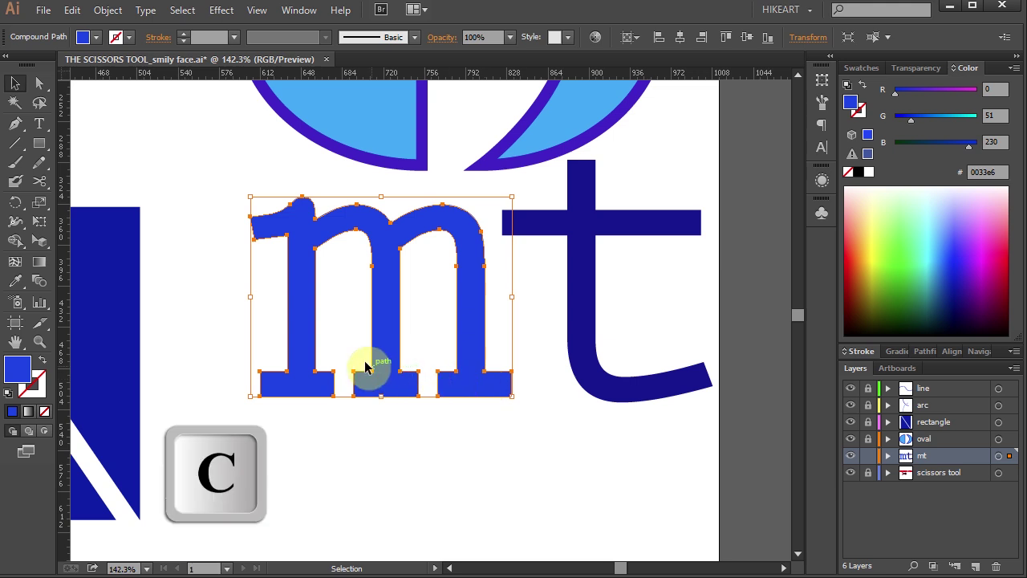
left_click(287, 370)
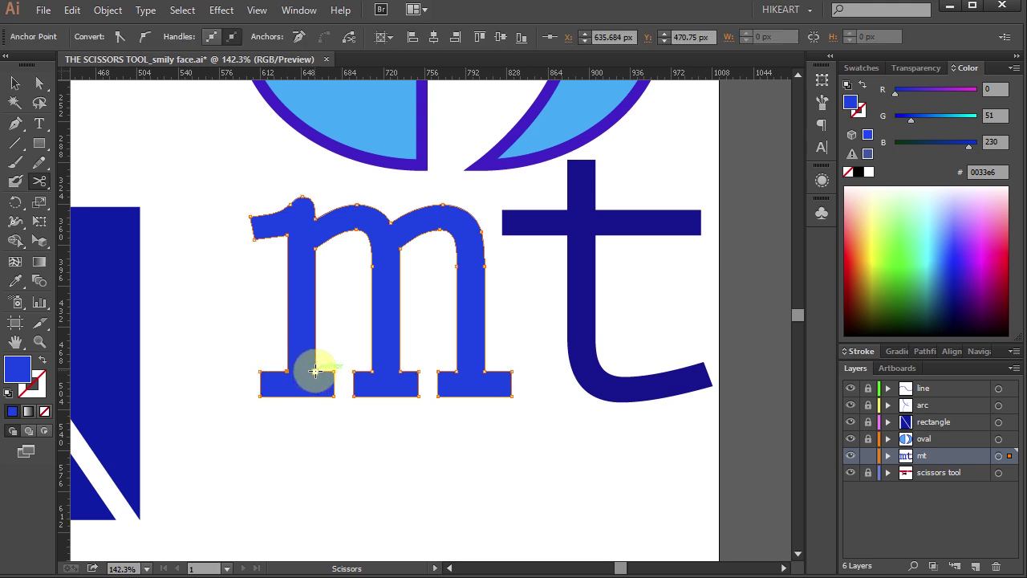
left_click(315, 370)
key("Delete")
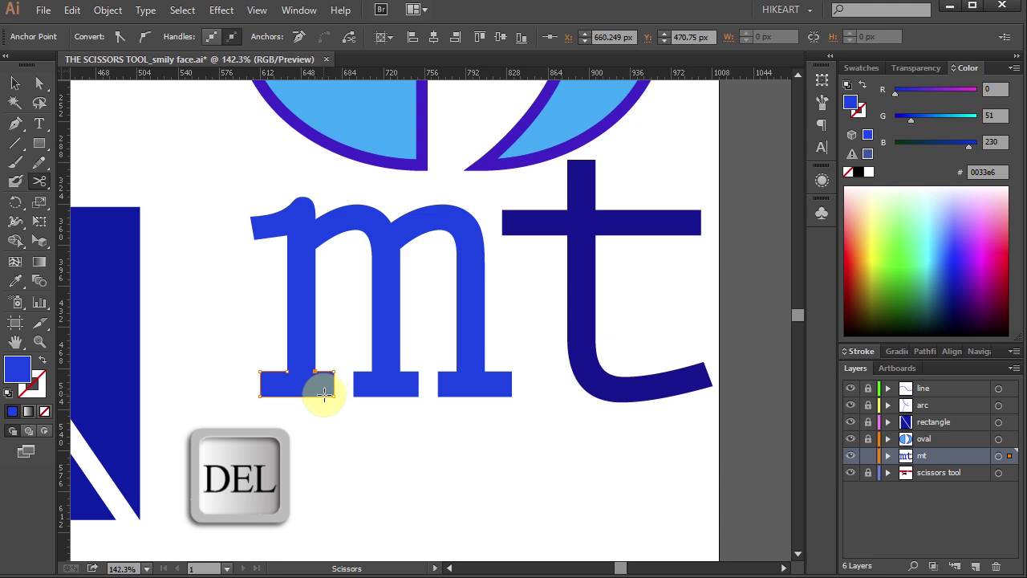
key("Delete")
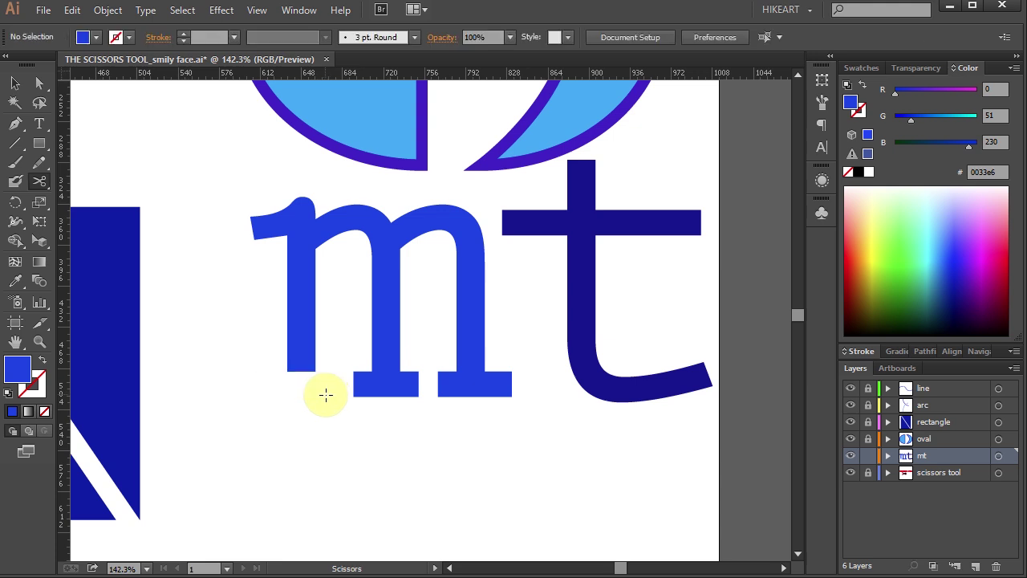
left_click(367, 394, "ctrl")
left_click(399, 371)
key("Delete")
left_click(452, 373, "ctrl")
left_click(458, 371)
key("Delete")
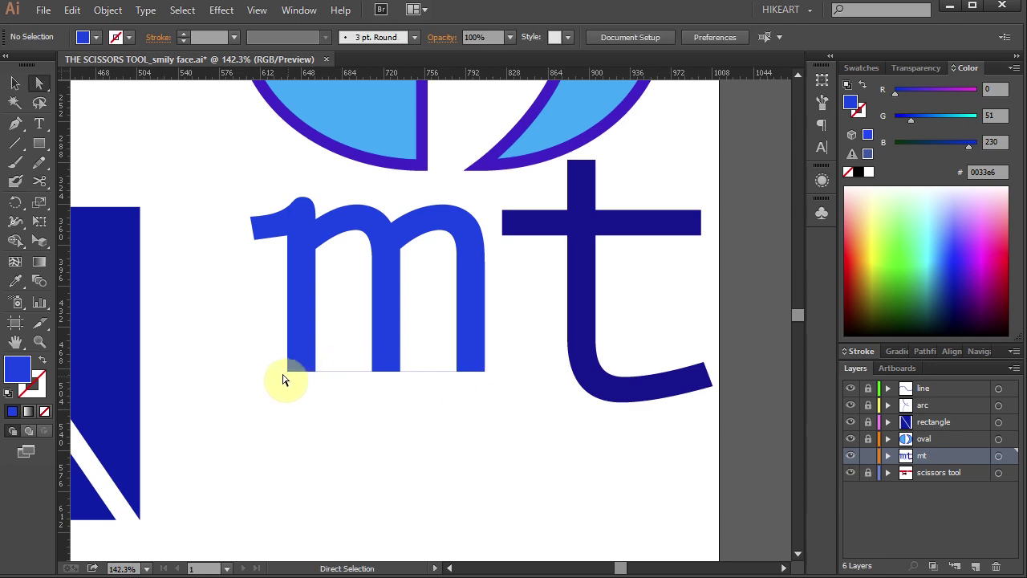
Step: Join the open bottom ends of the m's left, middle and right stems
left_click_drag(275, 367, 319, 390)
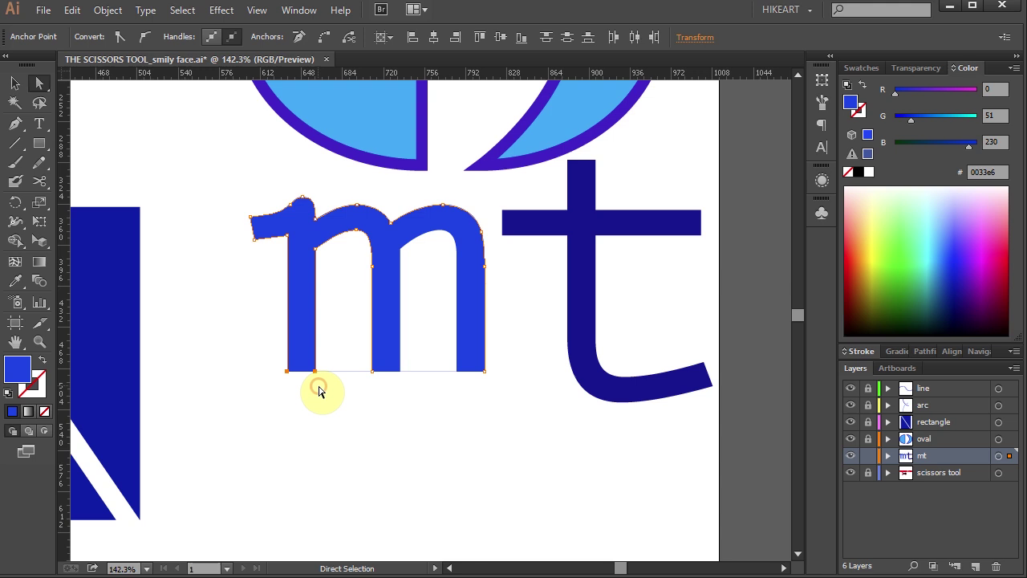
right_click(312, 383)
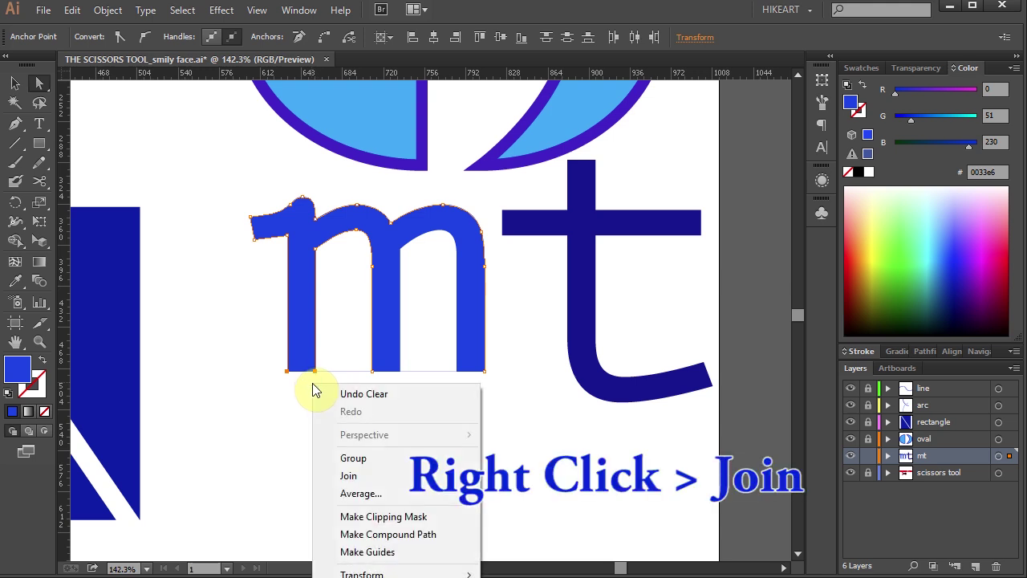
left_click(350, 477)
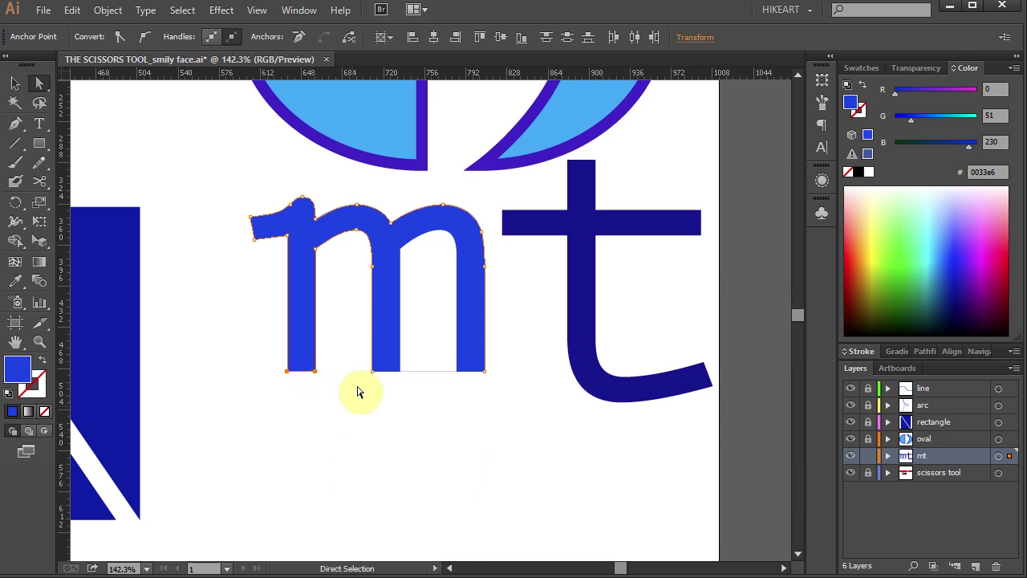
right_click(398, 384)
left_click(433, 474)
left_click_drag(445, 356, 504, 394)
right_click(478, 387)
left_click(513, 477)
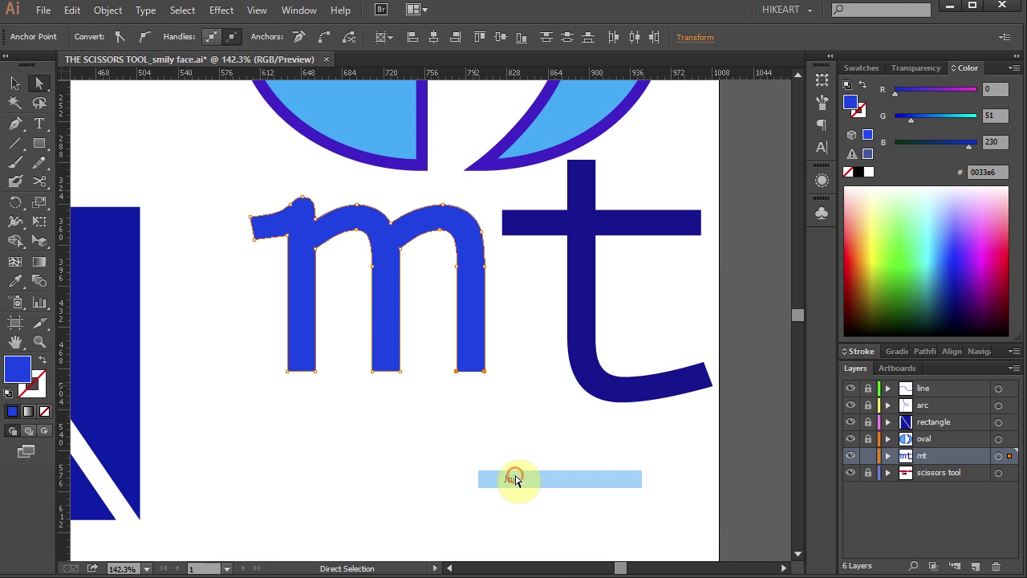
Step: Cut the t at the two junctions where its stem meets the crossbar
left_click(584, 284)
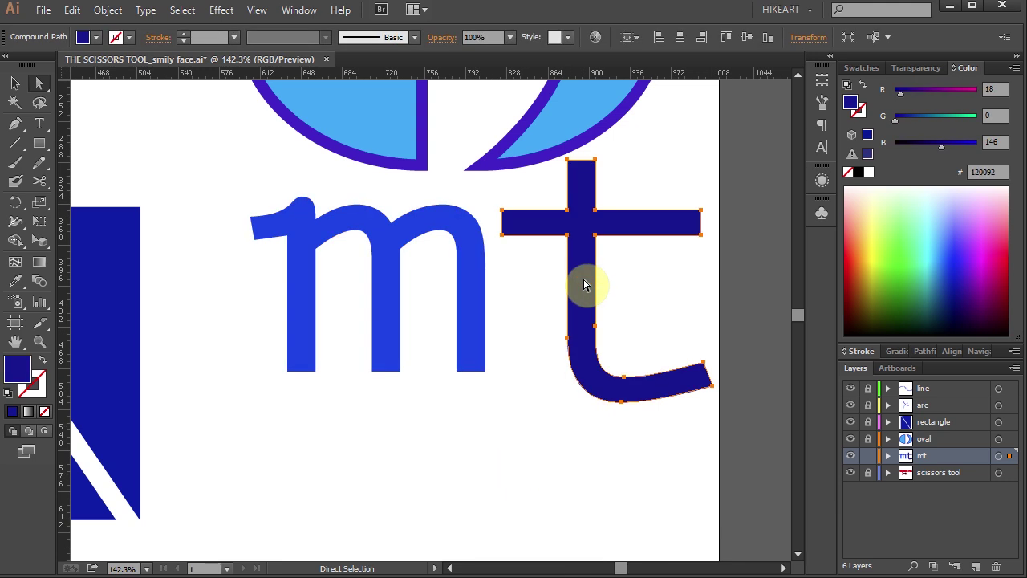
key("c")
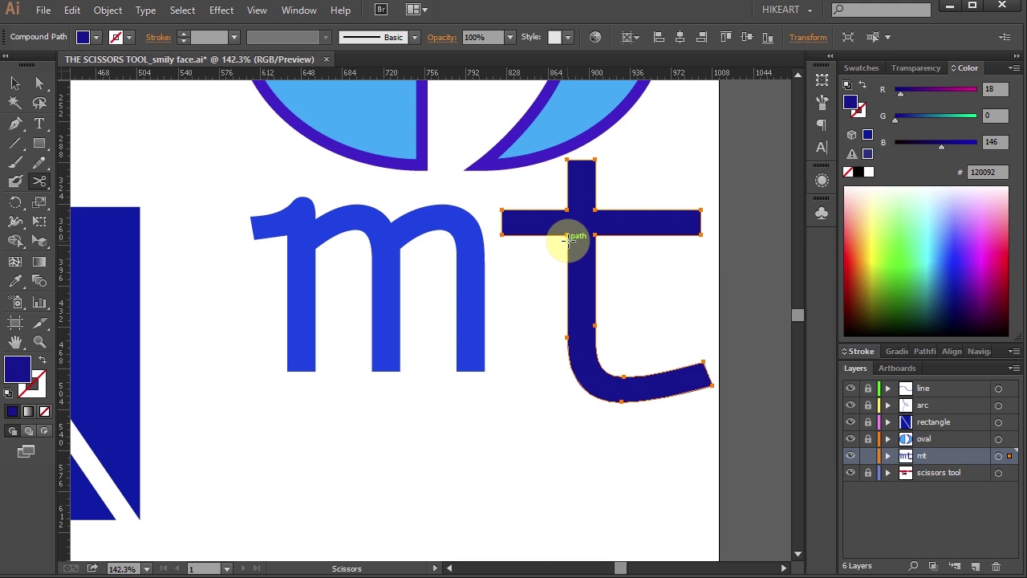
left_click(568, 232)
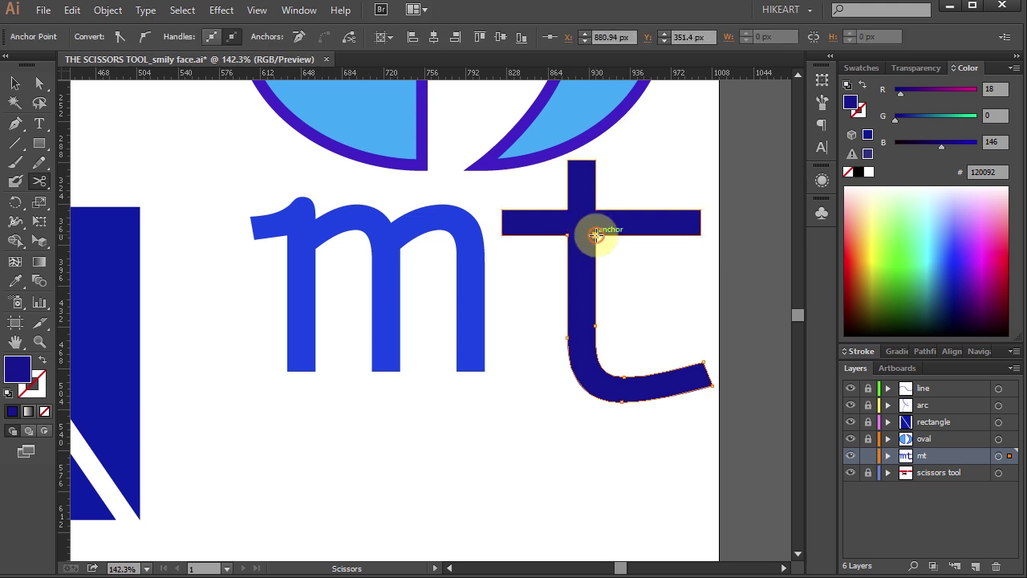
left_click(595, 234)
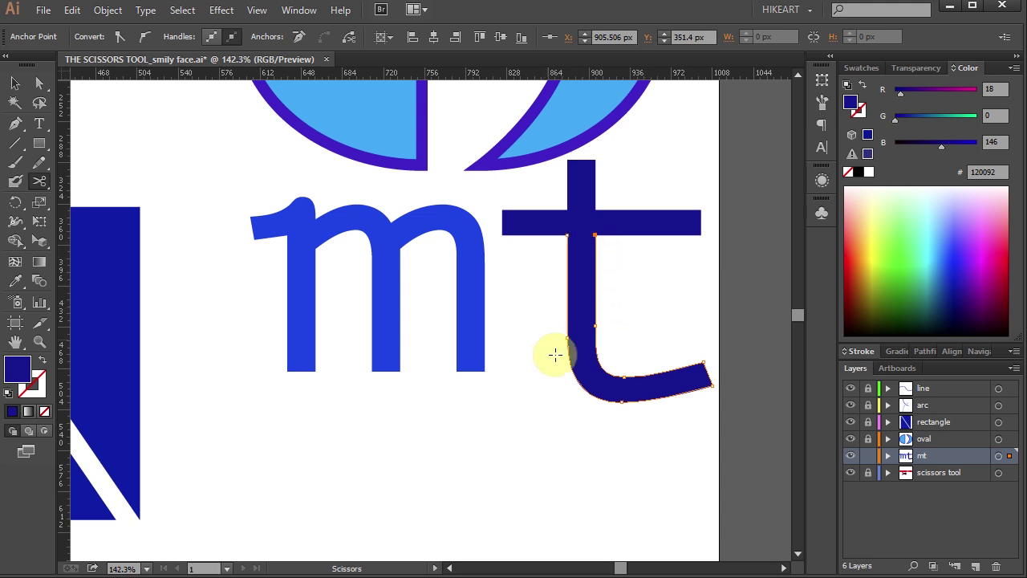
key("a")
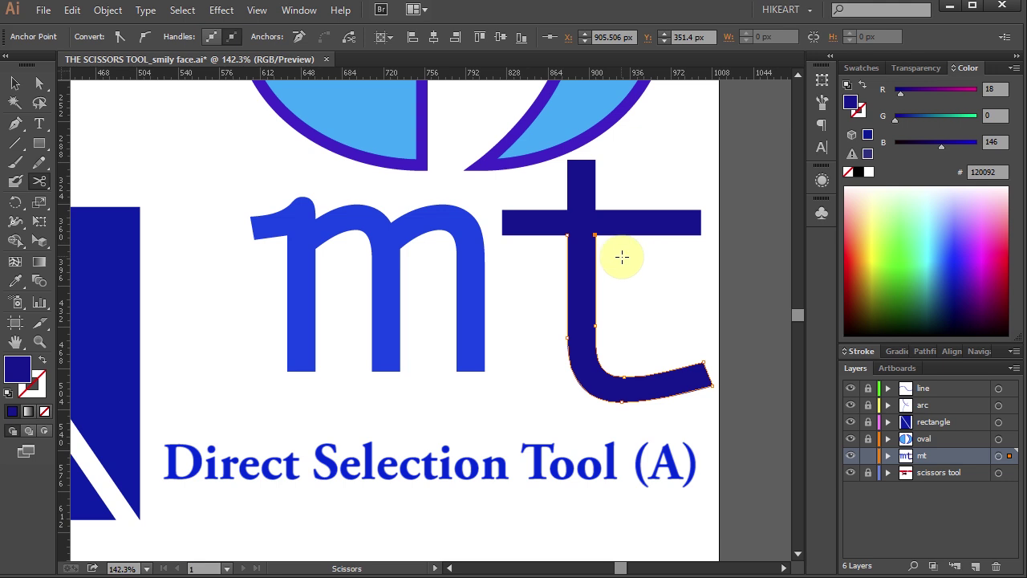
key("a")
left_click(584, 284)
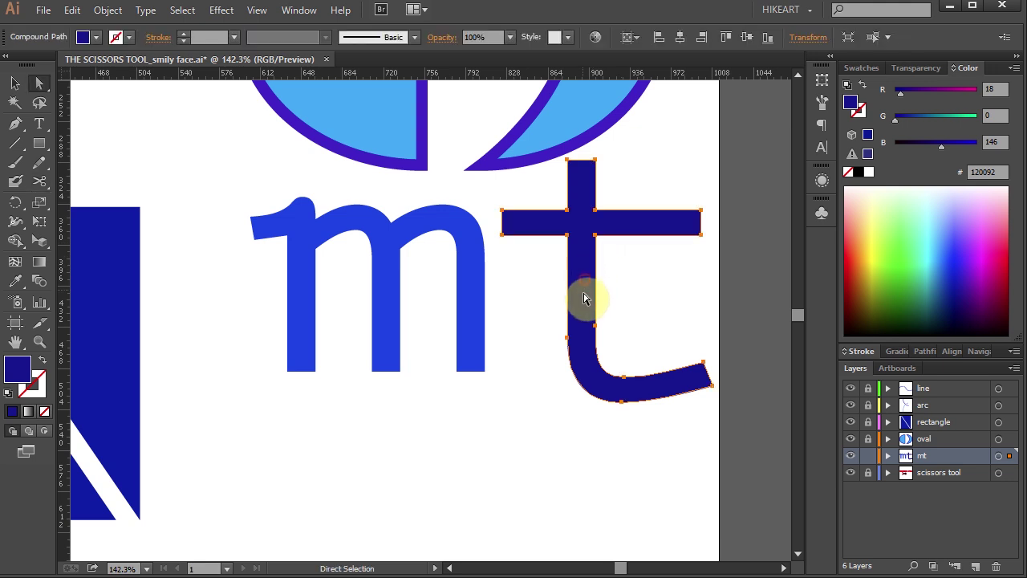
Step: Isolate the t compound path, move the lower hook aside, and delete the crossbar piece
right_click(584, 298)
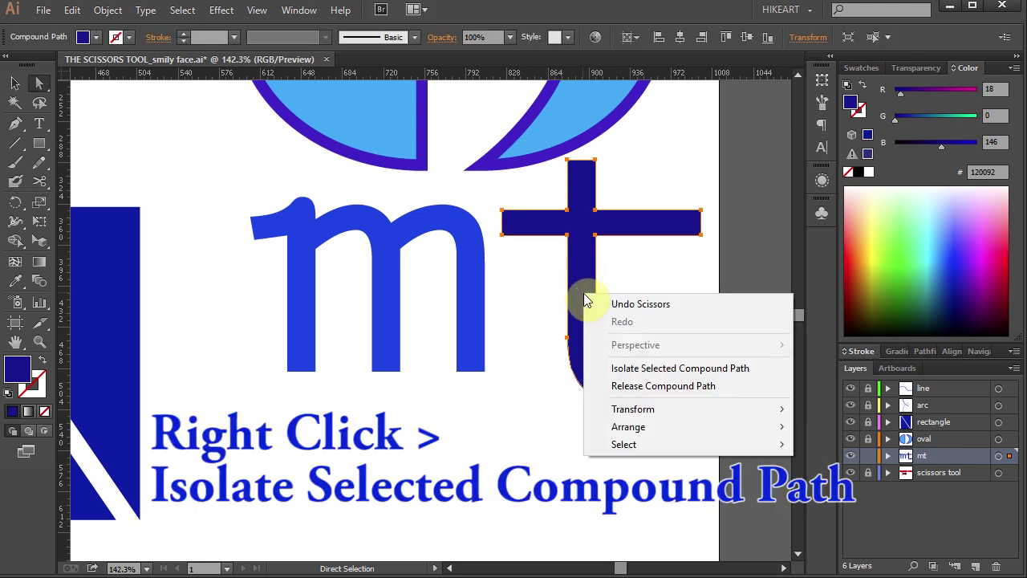
left_click(658, 370)
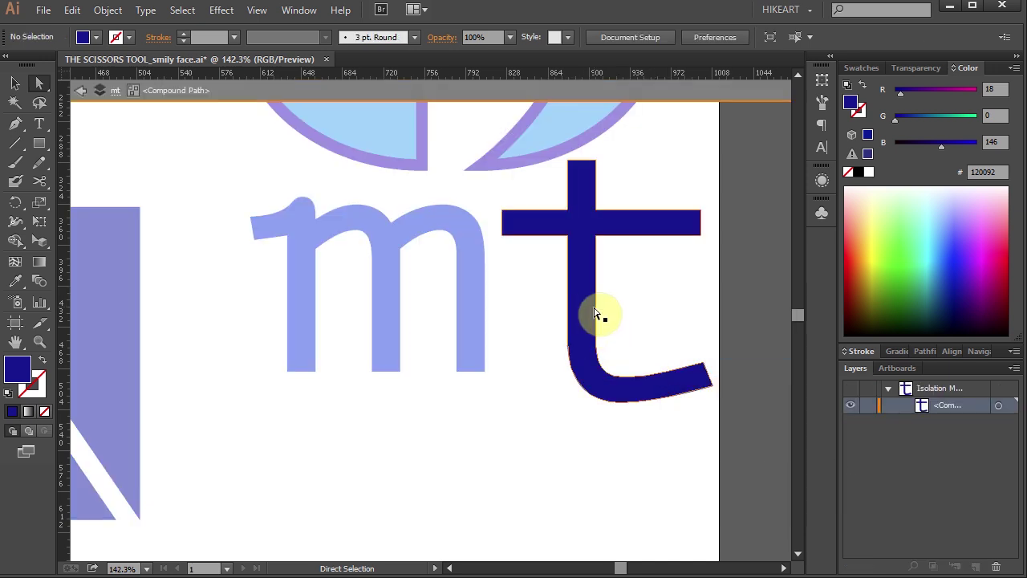
left_click_drag(586, 309, 572, 358)
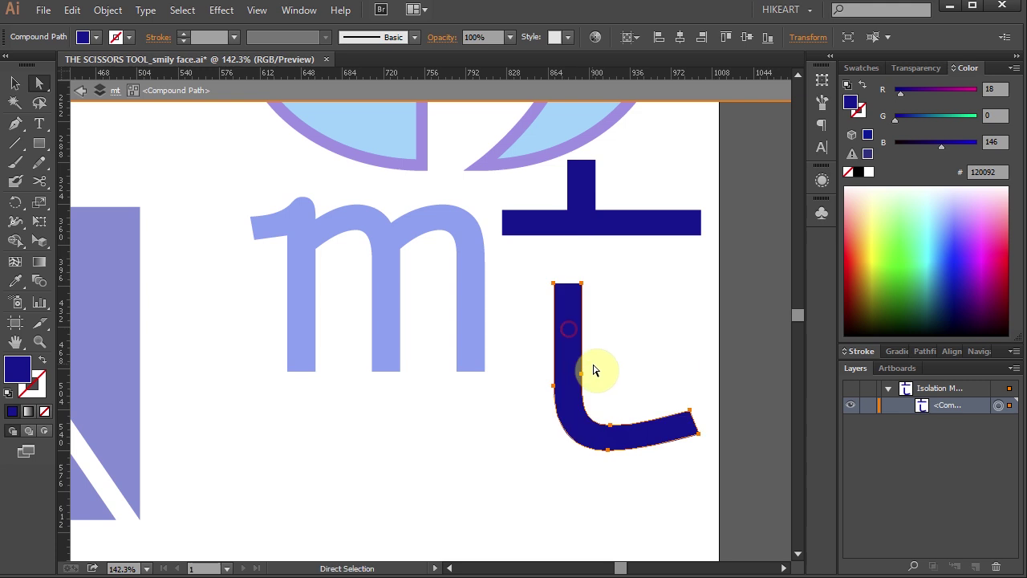
left_click(631, 250)
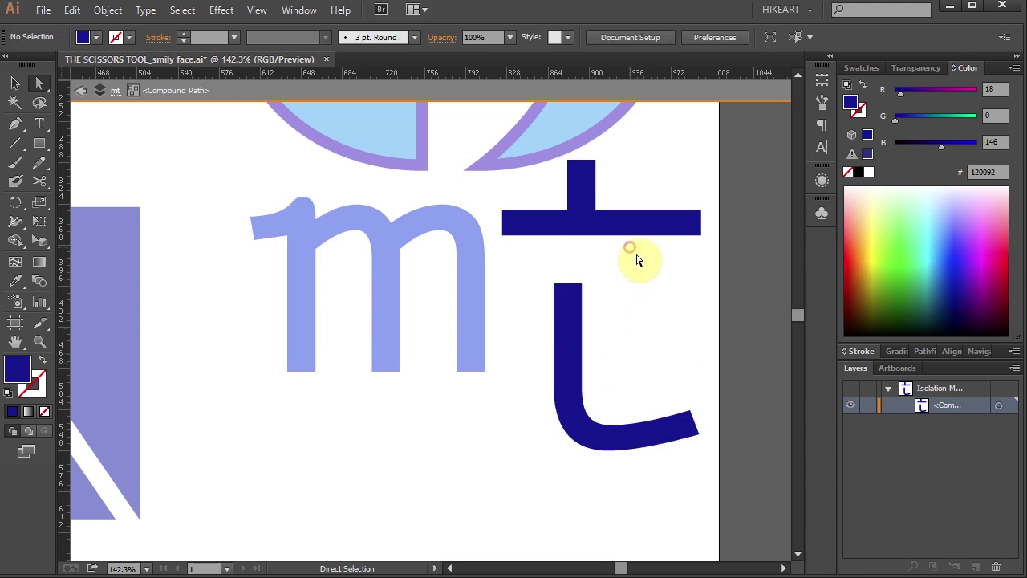
left_click(555, 200)
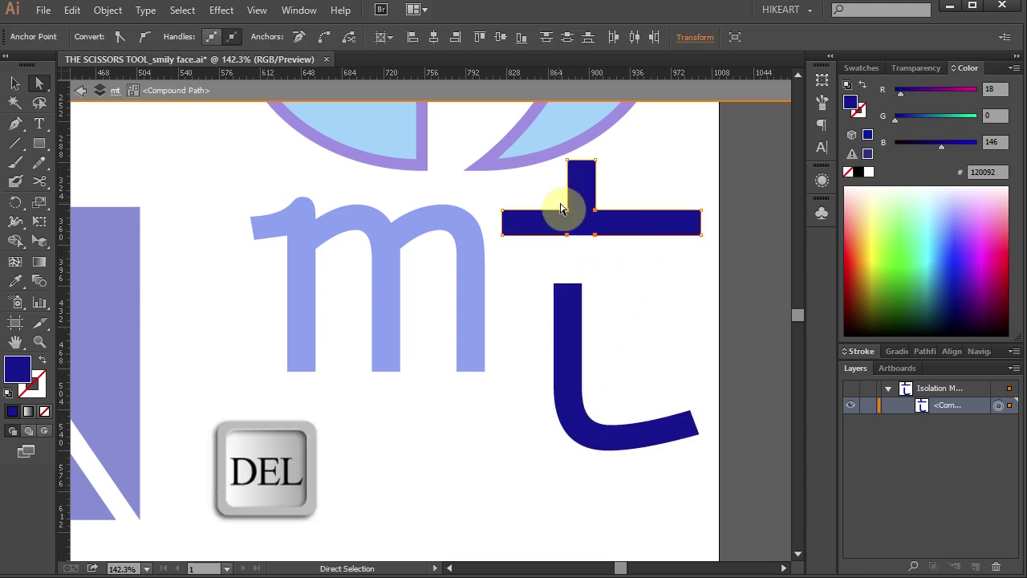
key("Delete")
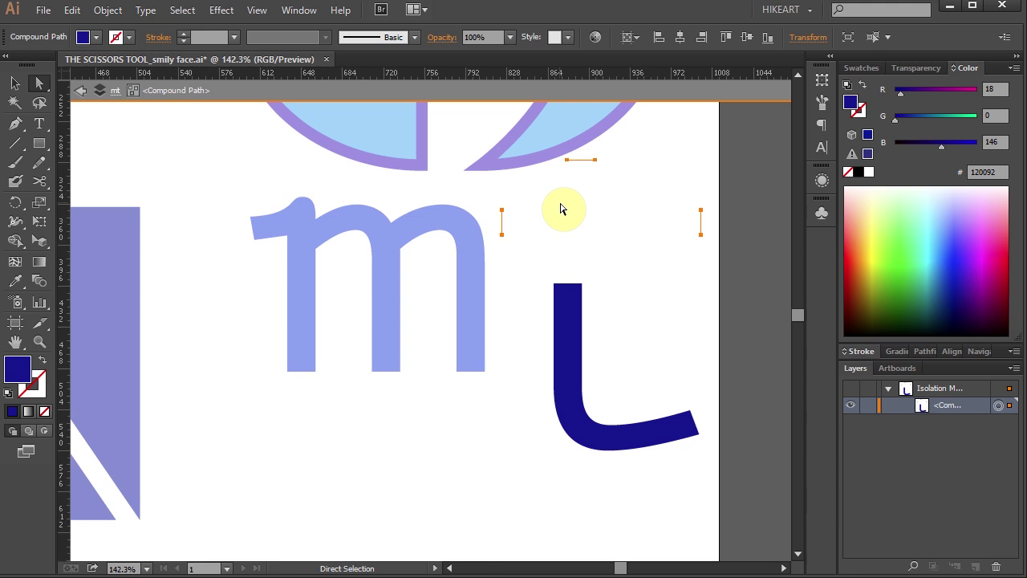
left_click(562, 210)
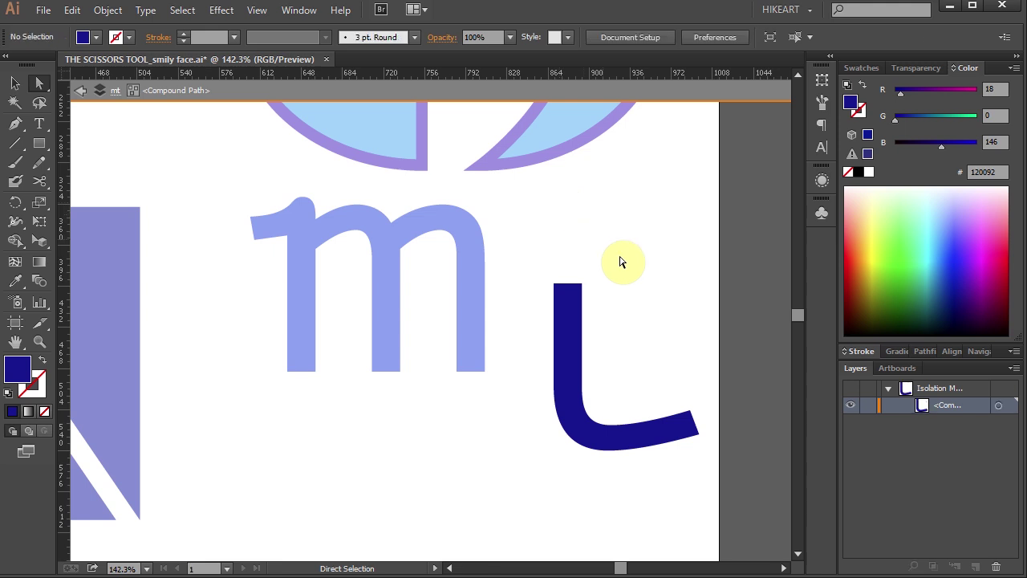
left_click(79, 95)
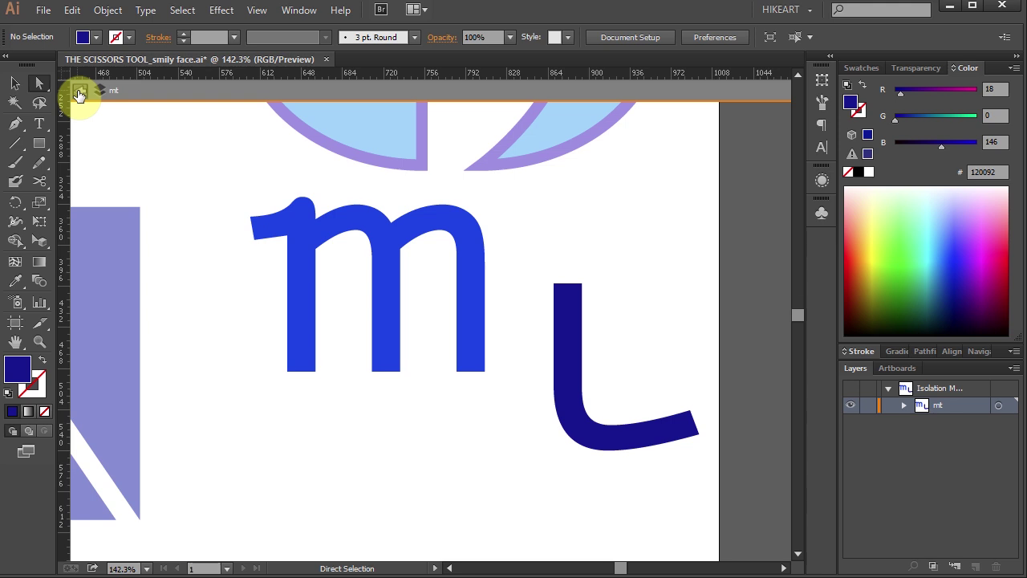
left_click(79, 94)
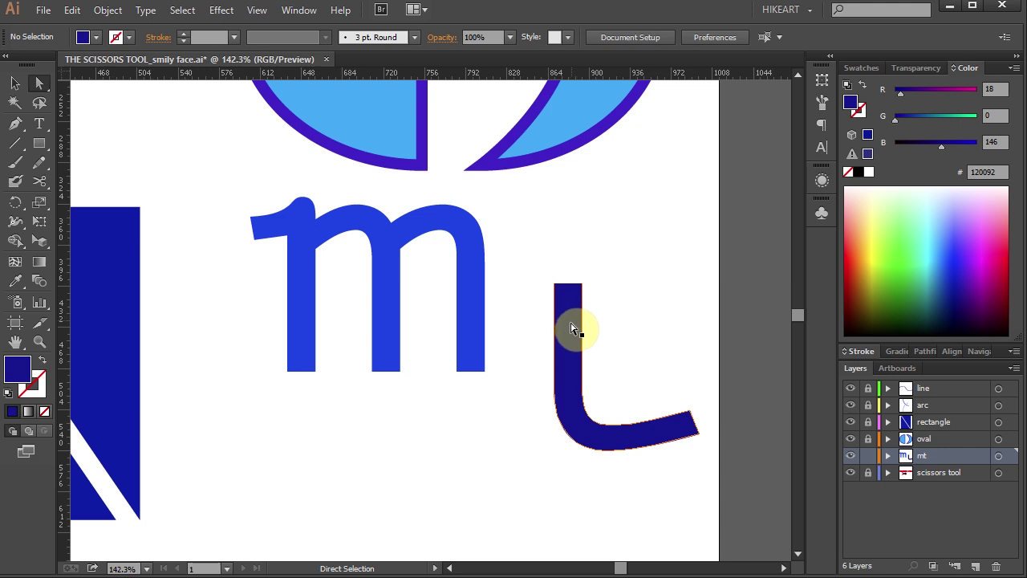
Step: Move the hook under the m's right leg and merge both with Shape Builder
left_click_drag(569, 354, 472, 380)
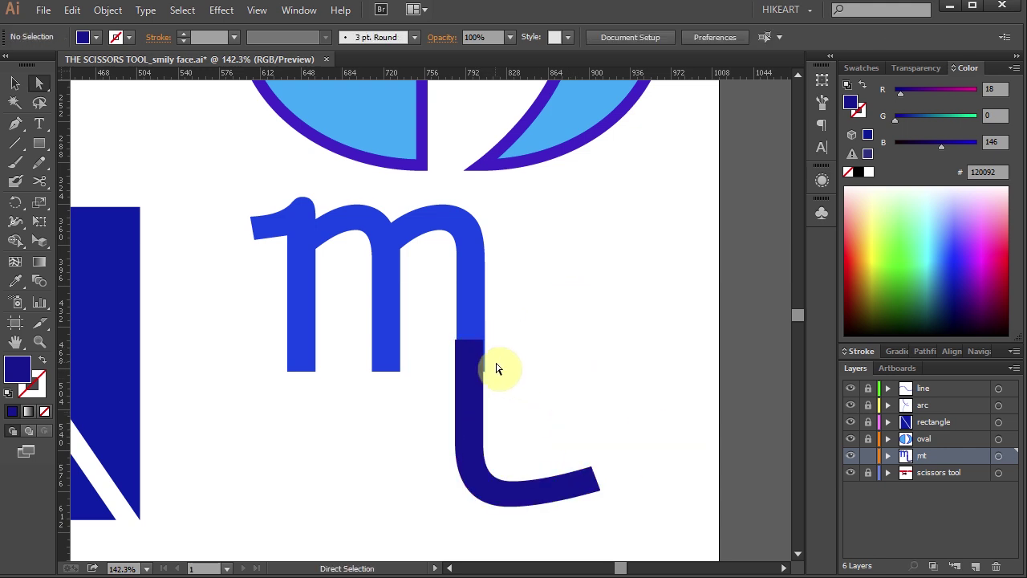
key("v")
left_click_drag(546, 460, 550, 476)
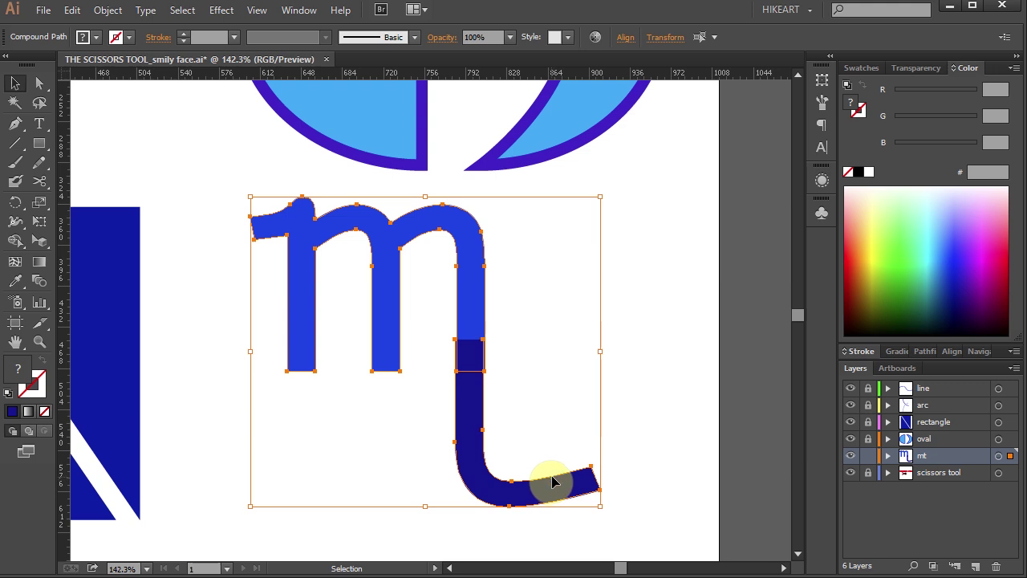
left_click(15, 241)
left_click_drag(15, 242, 76, 238)
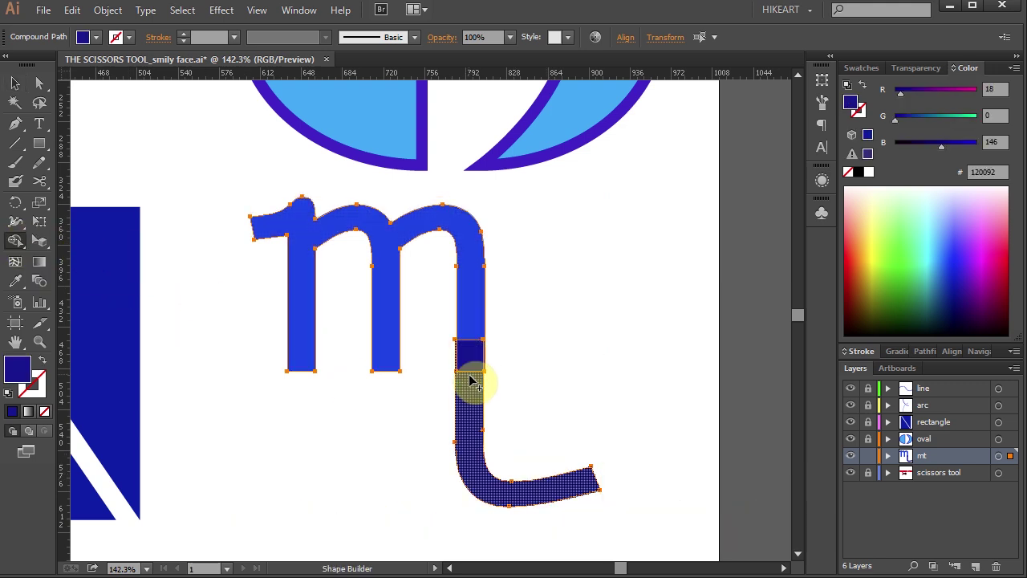
left_click_drag(470, 323, 468, 404)
Step: Remove the two notch anchors on the seam's left and right edges
key("z")
left_click_drag(433, 329, 521, 436)
left_click_drag(317, 151, 555, 346)
left_click_drag(16, 123, 114, 160)
left_click(205, 235)
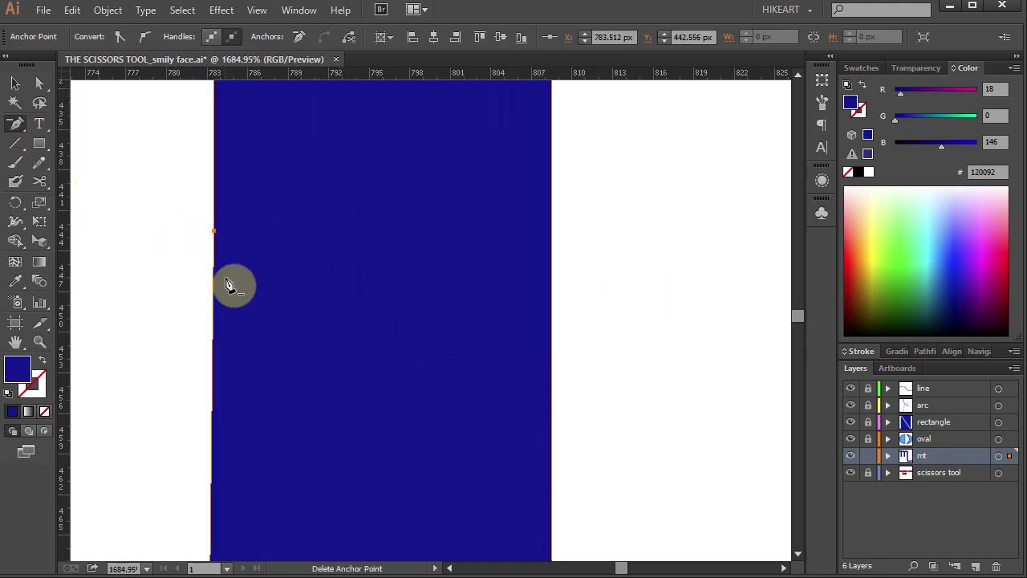
scroll(546, 353, "down", 4)
left_click(542, 271)
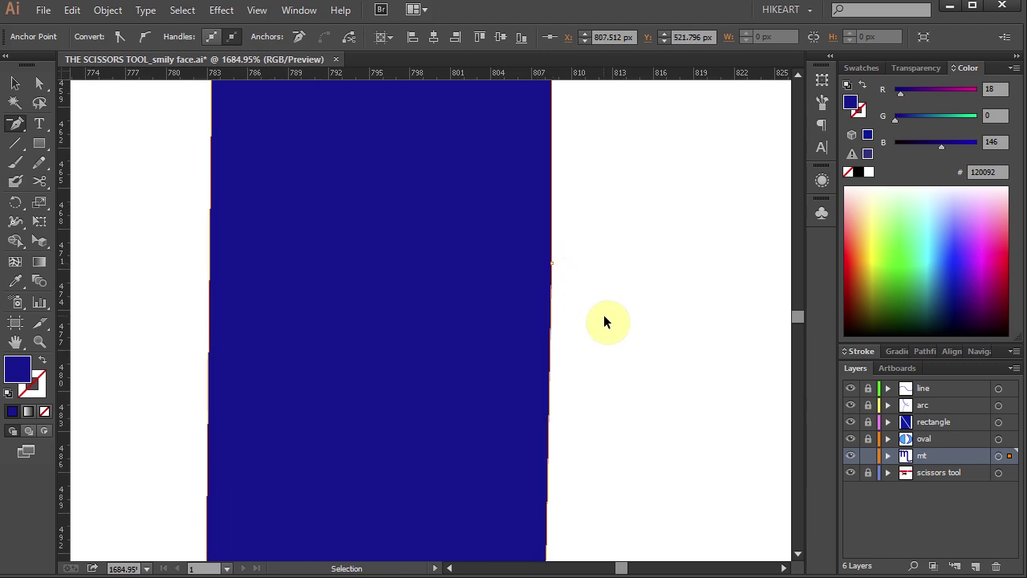
key("ctrl+0")
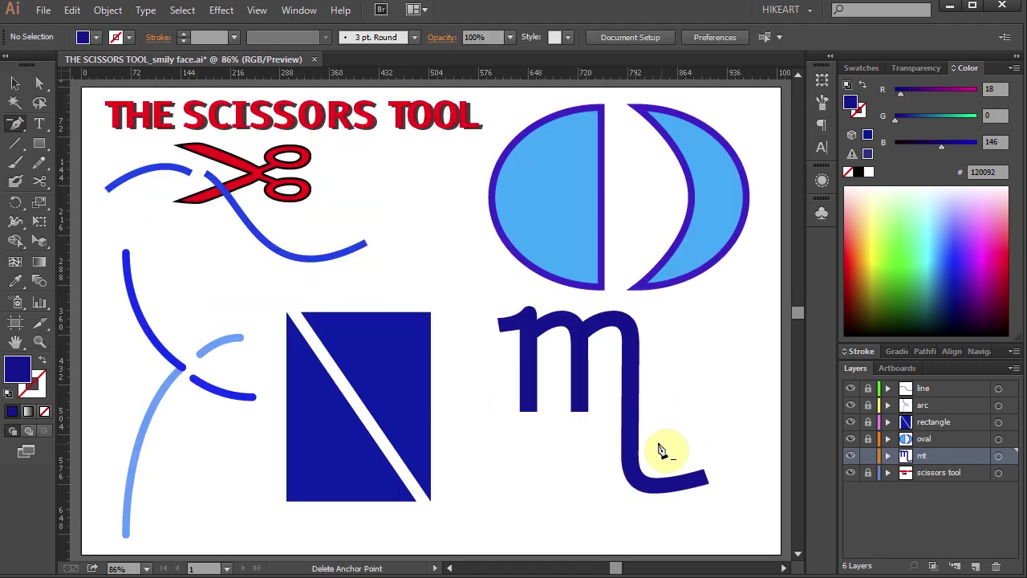
Step: Lengthen the m's two left legs straight down
key("a")
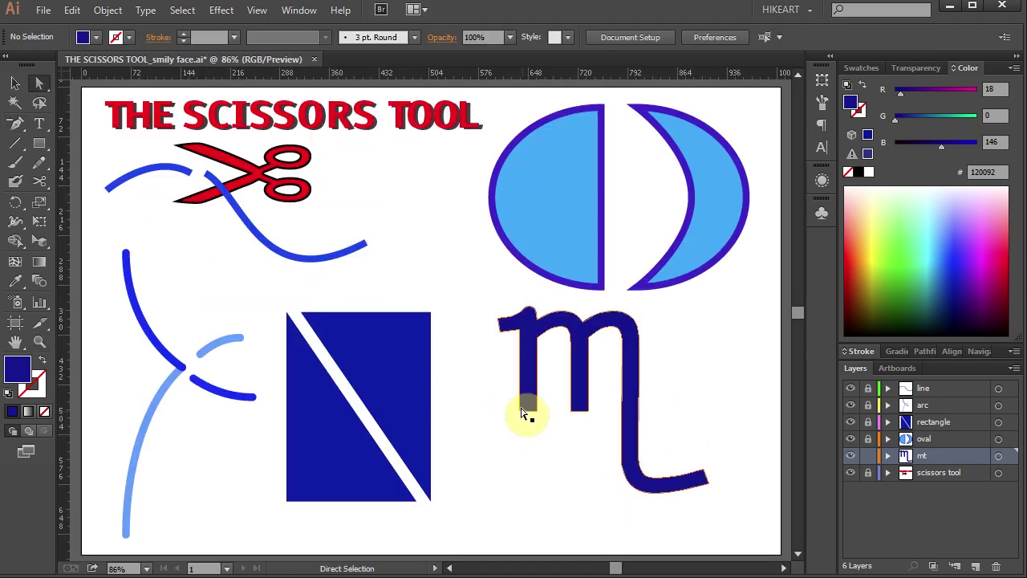
left_click_drag(518, 405, 592, 475)
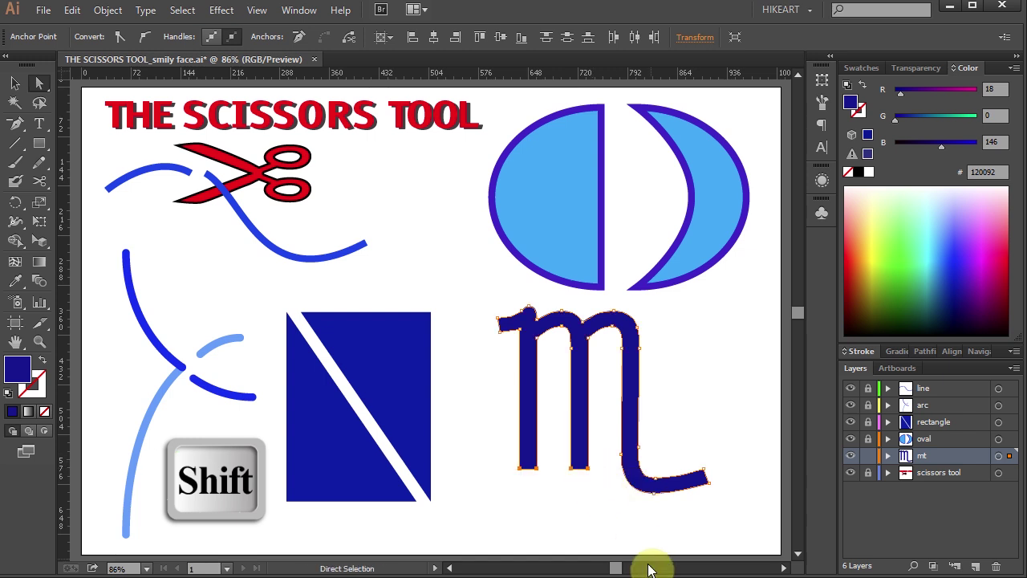
left_click(726, 472)
Step: Draw a 3-sided polygon, rotate it onto the tail, and merge it into an arrowhead
left_click_drag(39, 143, 114, 205)
left_click(697, 366)
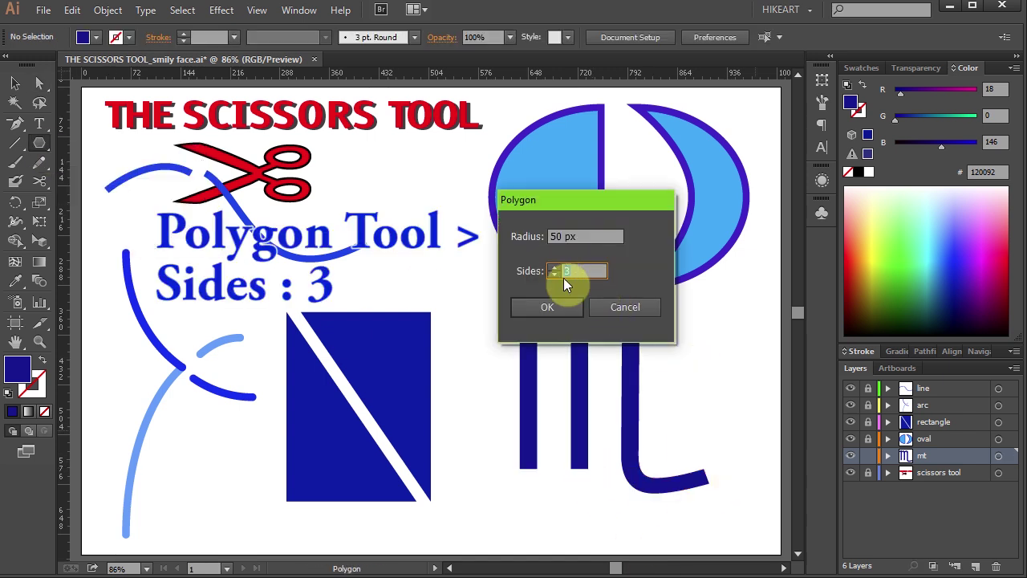
left_click(547, 306)
key("v")
mouse_move(726, 319)
left_mouse_down()
mouse_move(740, 350)
mouse_move(718, 383)
mouse_move(718, 474)
left_mouse_up()
left_click(658, 481, "shift")
key("shift+m")
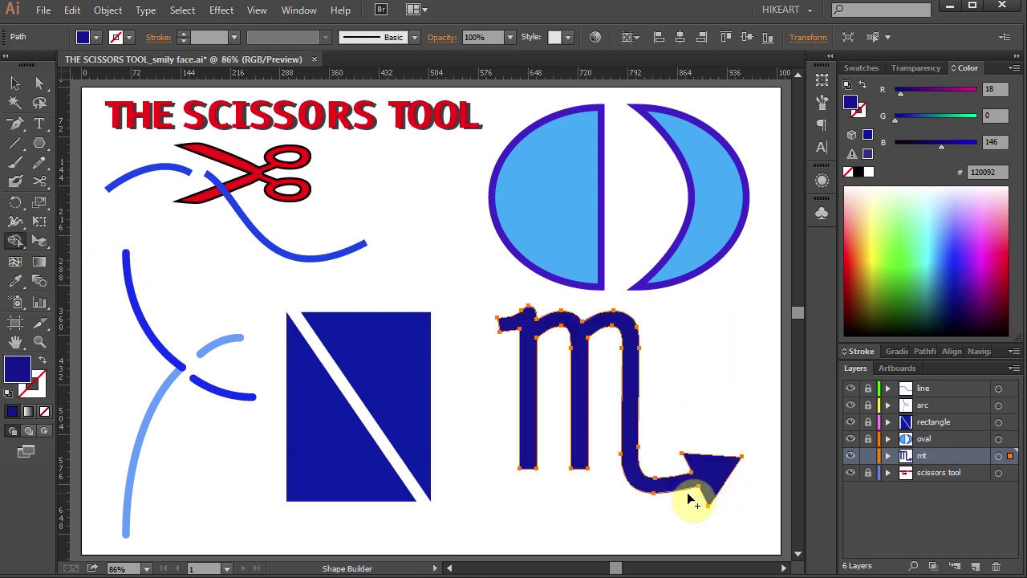